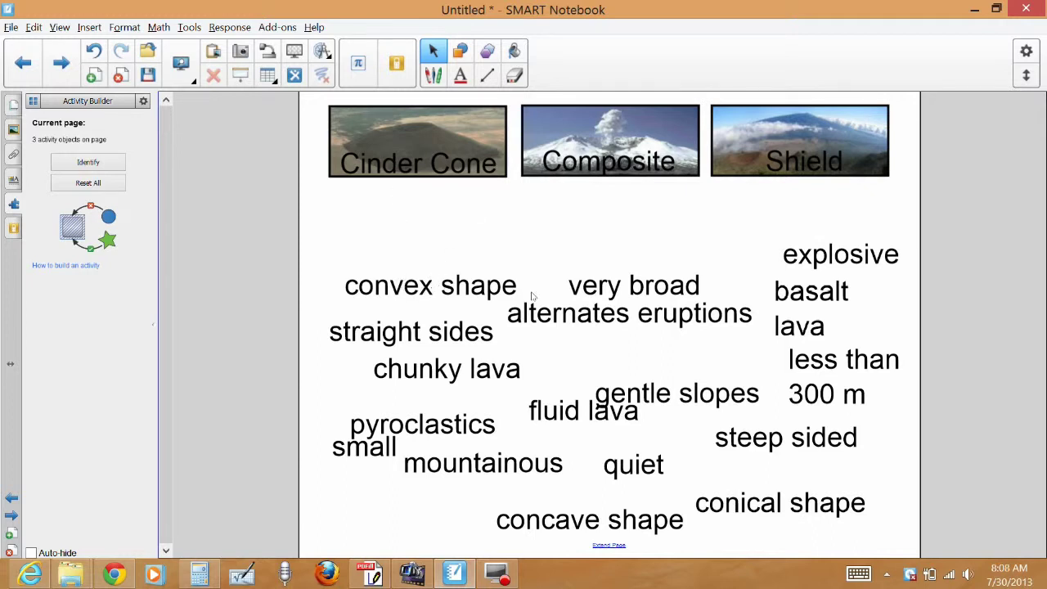
# Sort "less than 300 m" and "steep sided" onto Cinder Cone, and try "gentle slopes" on Cinder Cone, Composite and Shield.
pyautogui.moveTo(790, 353); pyautogui.dragTo(369, 120)
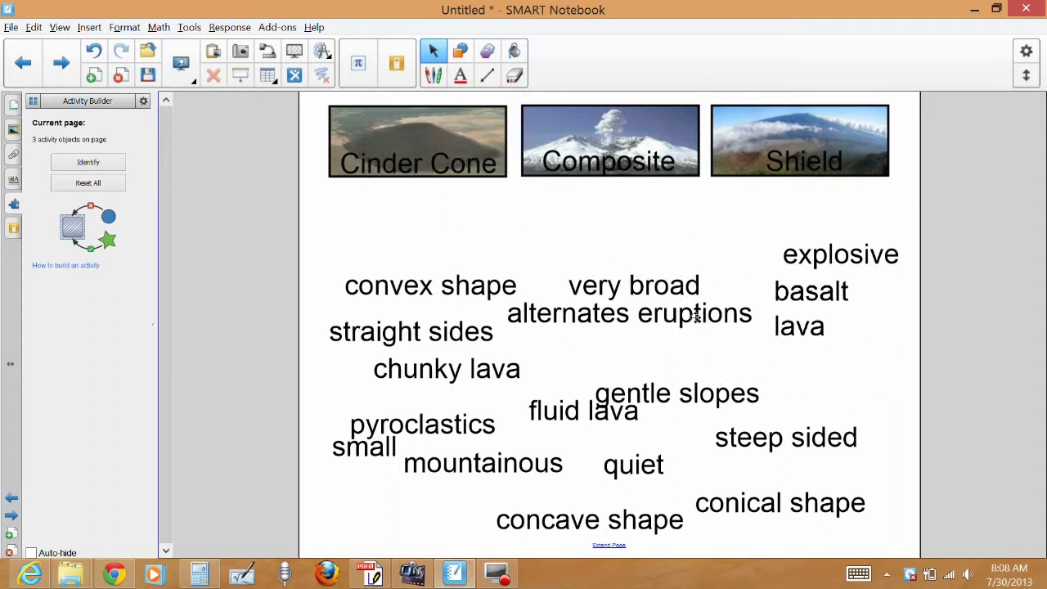
pyautogui.moveTo(759, 436); pyautogui.dragTo(386, 124)
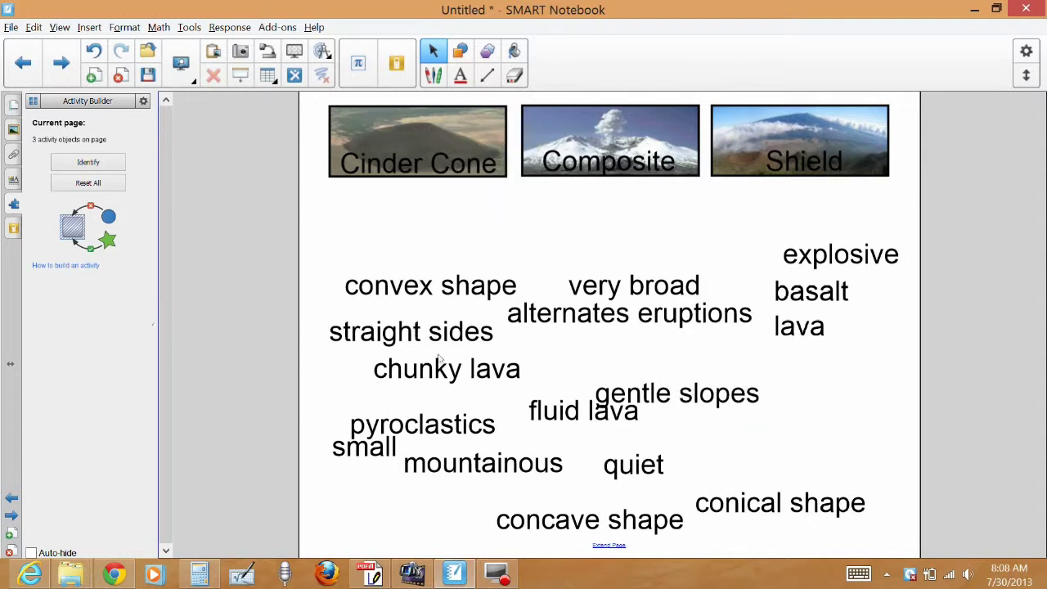
pyautogui.moveTo(647, 391); pyautogui.dragTo(381, 120)
pyautogui.moveTo(658, 393); pyautogui.dragTo(389, 131)
pyautogui.moveTo(649, 393); pyautogui.dragTo(590, 112)
pyautogui.moveTo(671, 399); pyautogui.dragTo(789, 116)
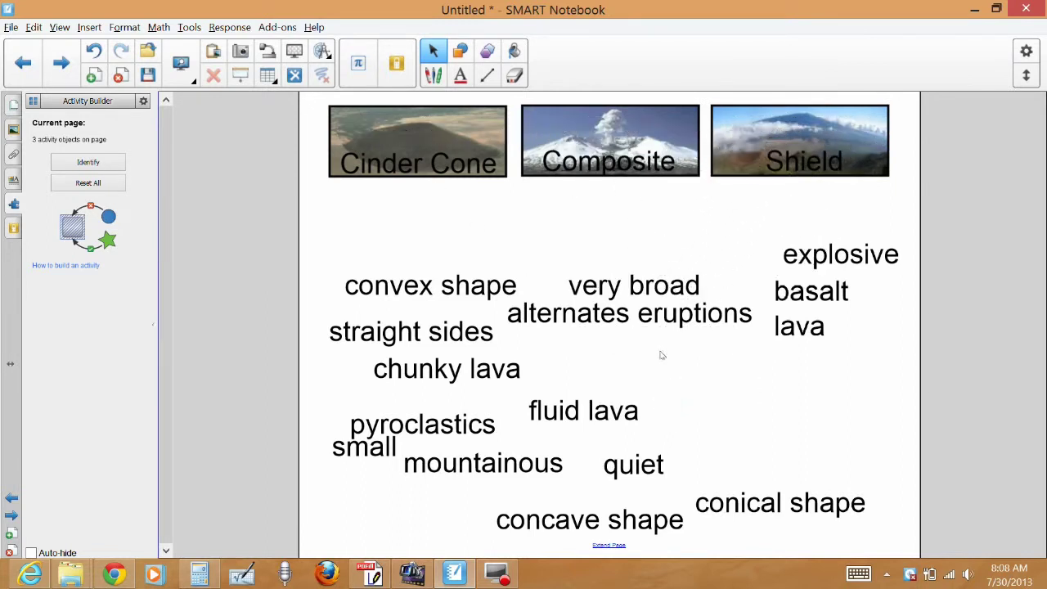
# Try "fluid lava" on Cinder Cone, and sort "pyroclastics" onto Composite and "mountainous" onto Shield.
pyautogui.moveTo(558, 398); pyautogui.dragTo(380, 121)
pyautogui.moveTo(429, 426); pyautogui.dragTo(601, 158)
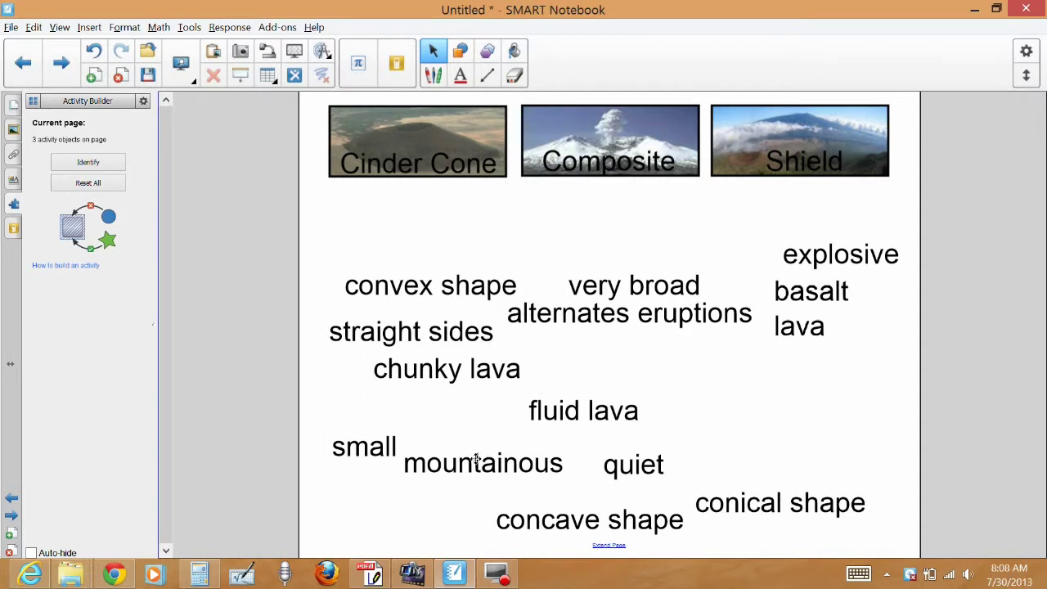
pyautogui.moveTo(479, 457); pyautogui.dragTo(794, 121)
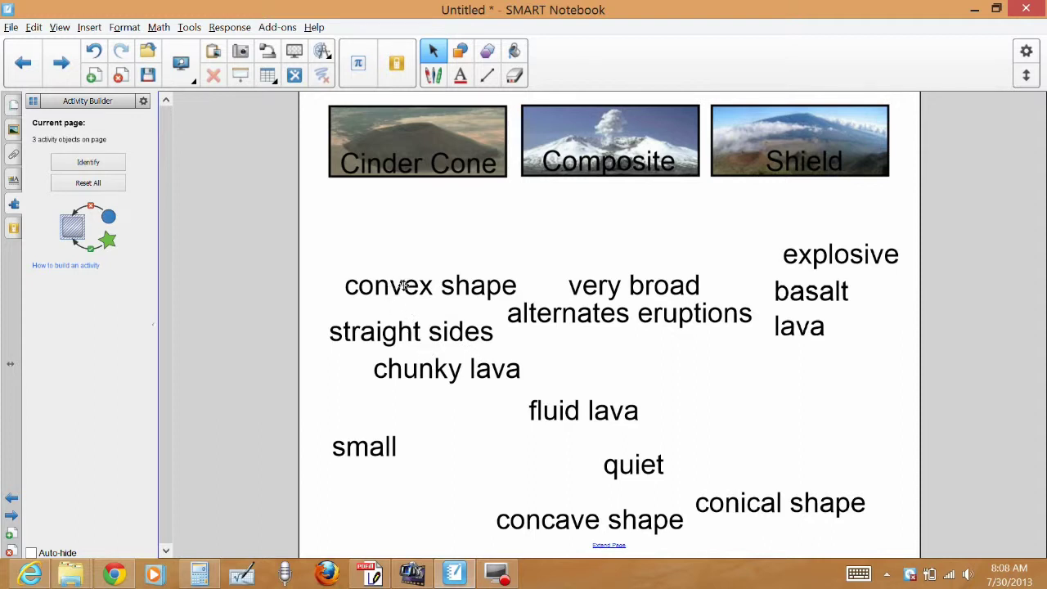
# Draw two side-by-side rectangles near the top of the next blank page and display the Fill Effects properties.
pyautogui.click(61, 62)
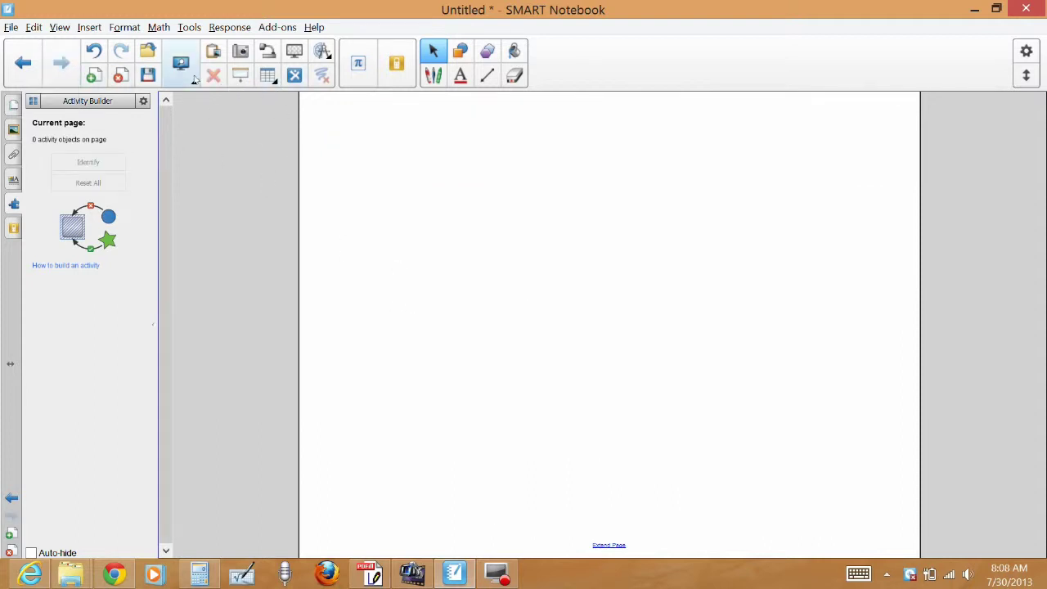
pyautogui.click(460, 50)
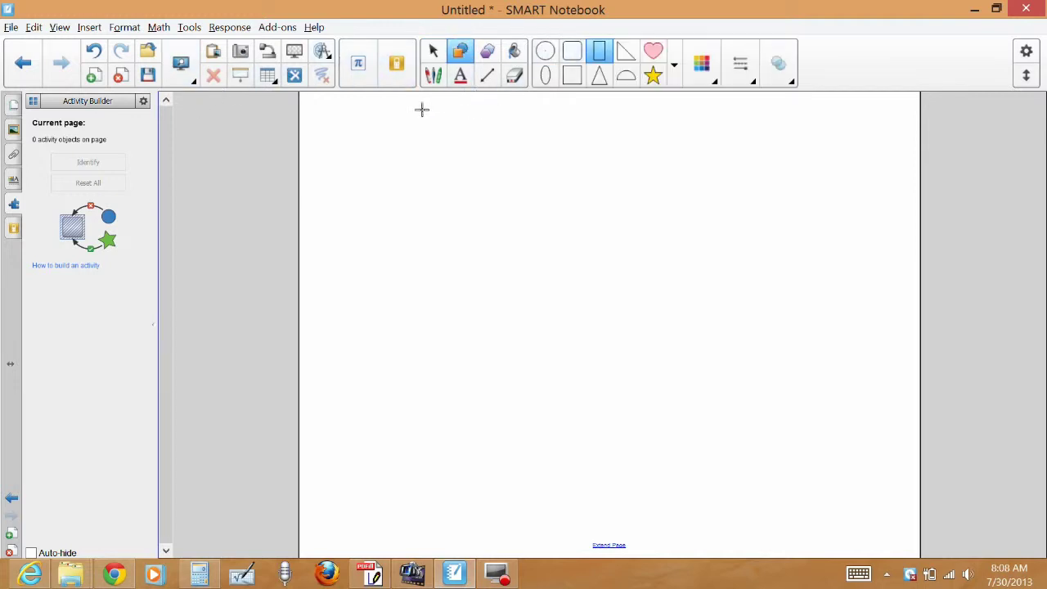
pyautogui.moveTo(337, 112)
pyautogui.mouseDown()
pyautogui.moveTo(380, 169)
pyautogui.moveTo(486, 168)
pyautogui.mouseUp()
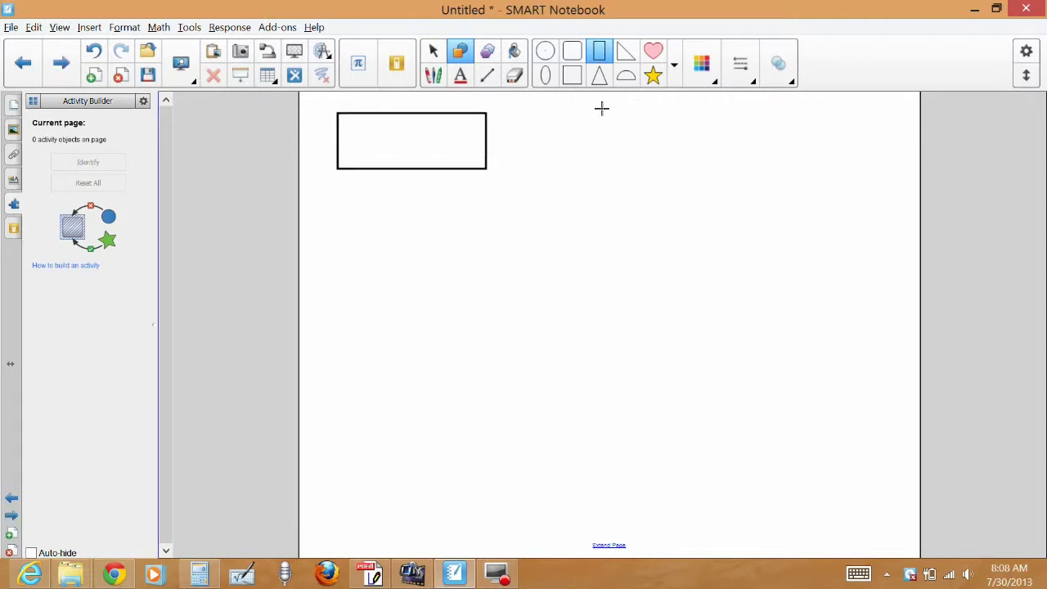
pyautogui.moveTo(605, 114); pyautogui.dragTo(785, 170)
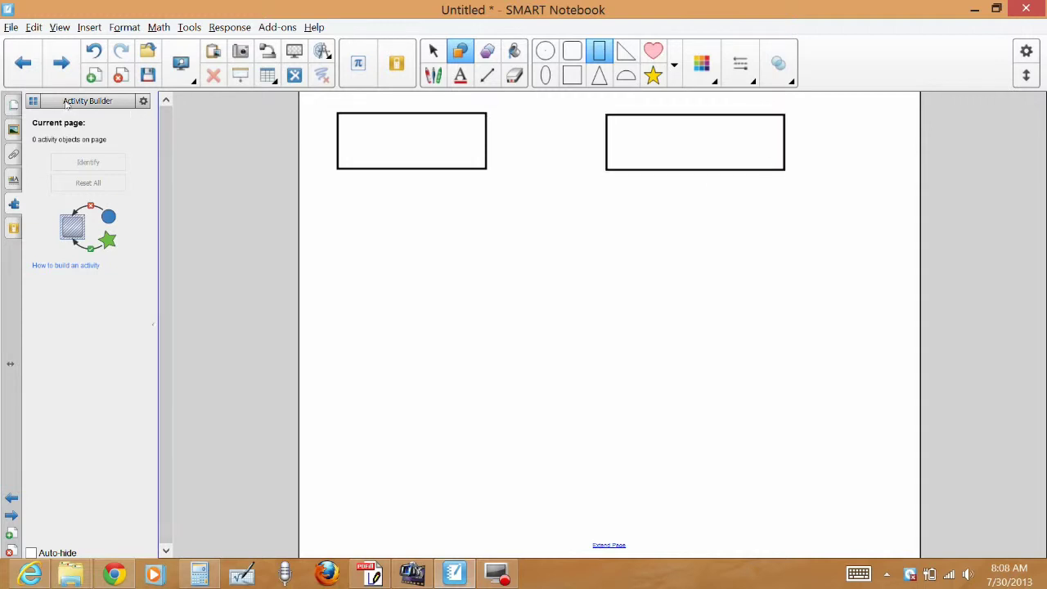
pyautogui.click(13, 182)
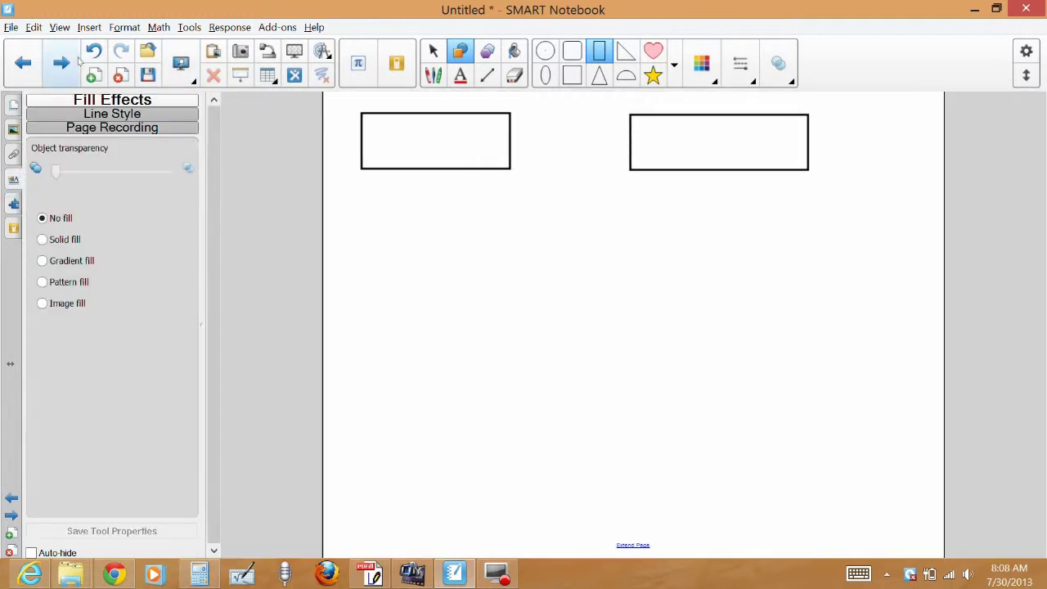
pyautogui.click(432, 51)
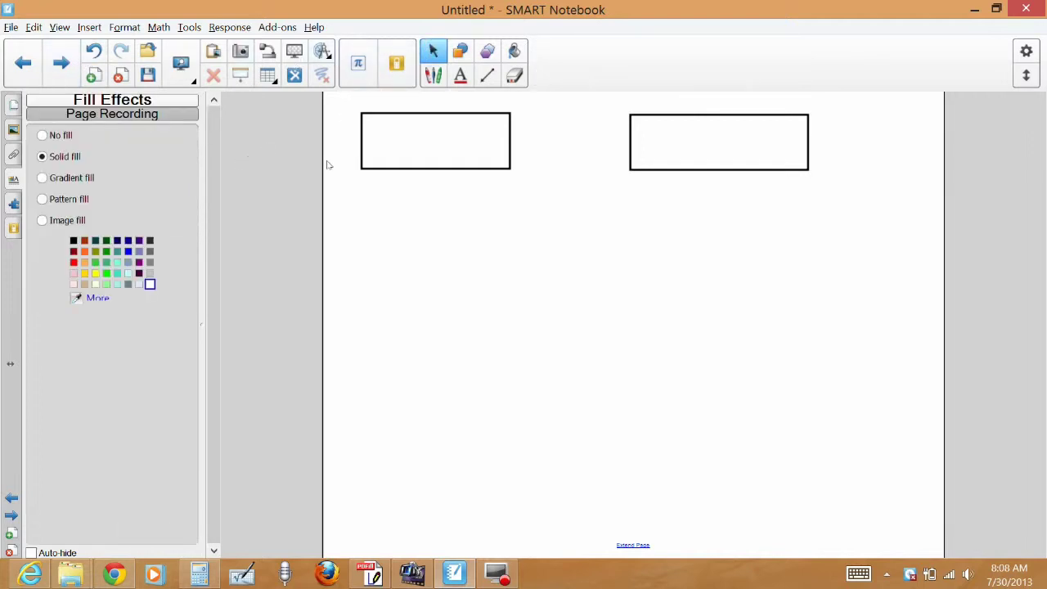
pyautogui.click(408, 147)
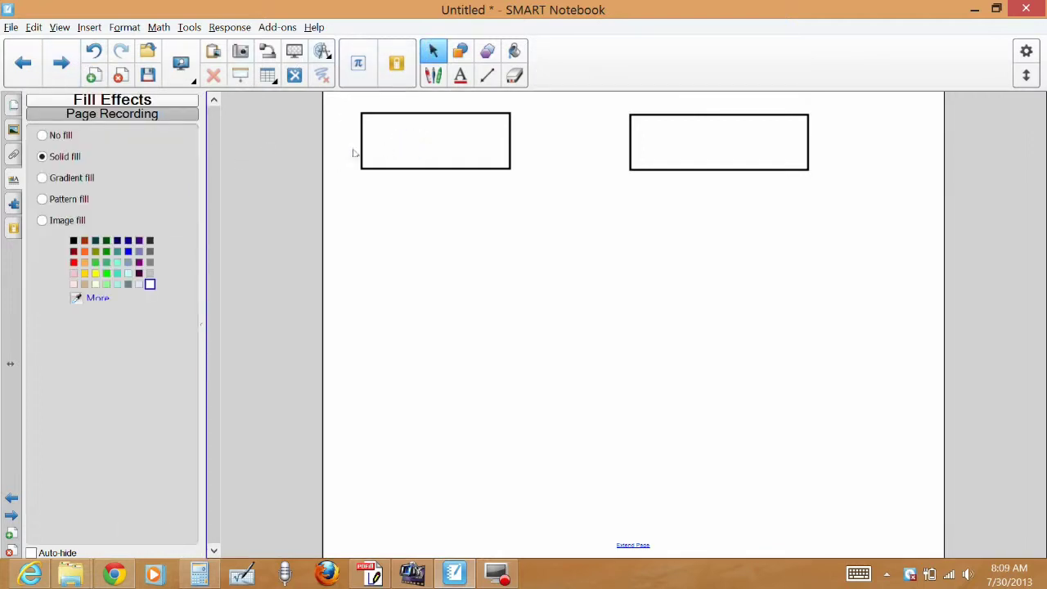
pyautogui.click(41, 221)
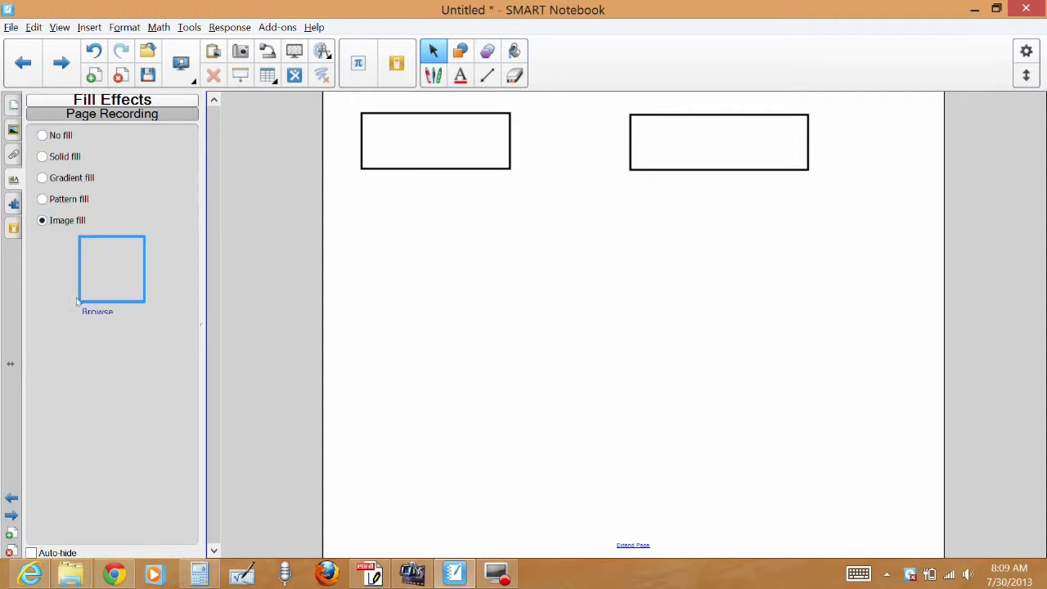
pyautogui.click(42, 177)
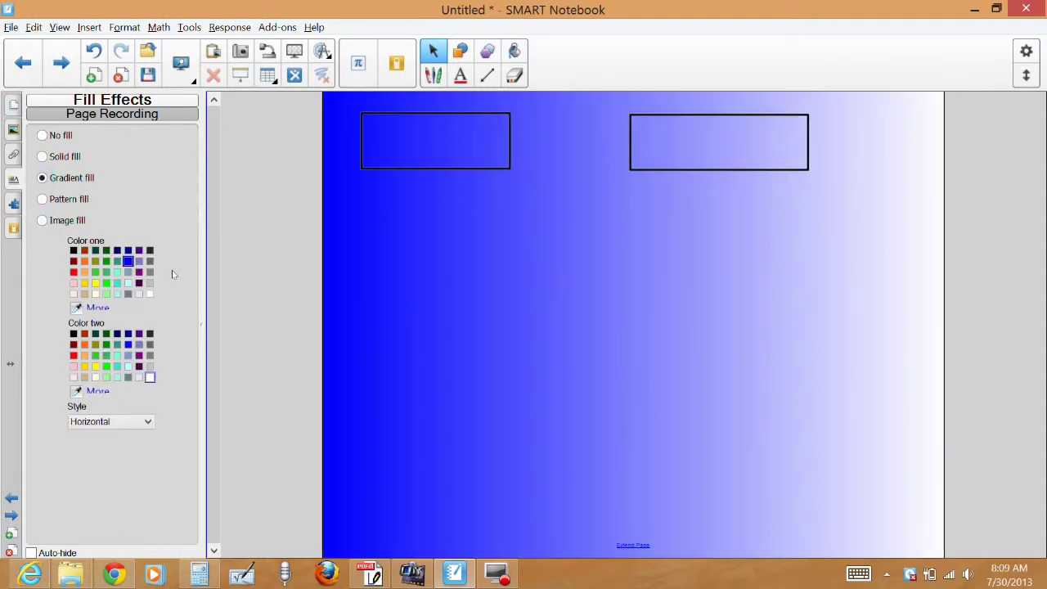
pyautogui.click(93, 51)
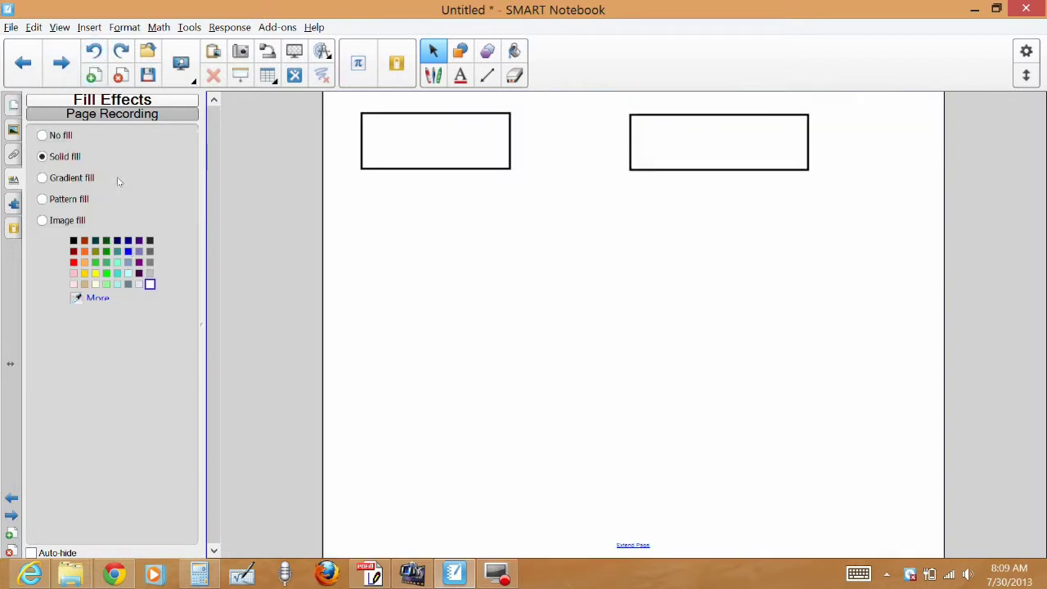
# Apply a horizontal blue-to-white gradient fill to both rectangles.
pyautogui.click(372, 110)
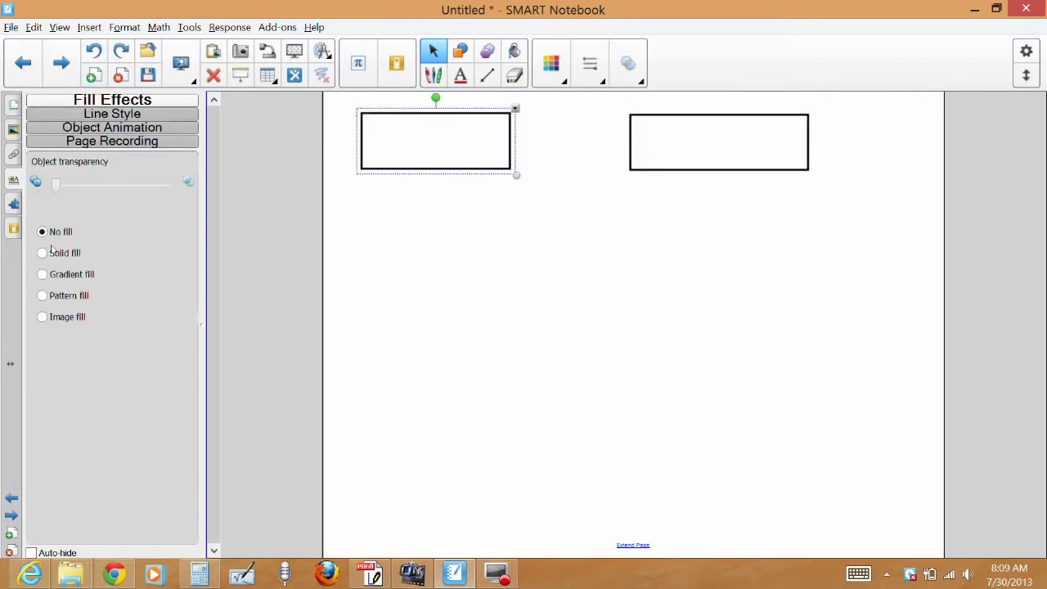
pyautogui.click(43, 275)
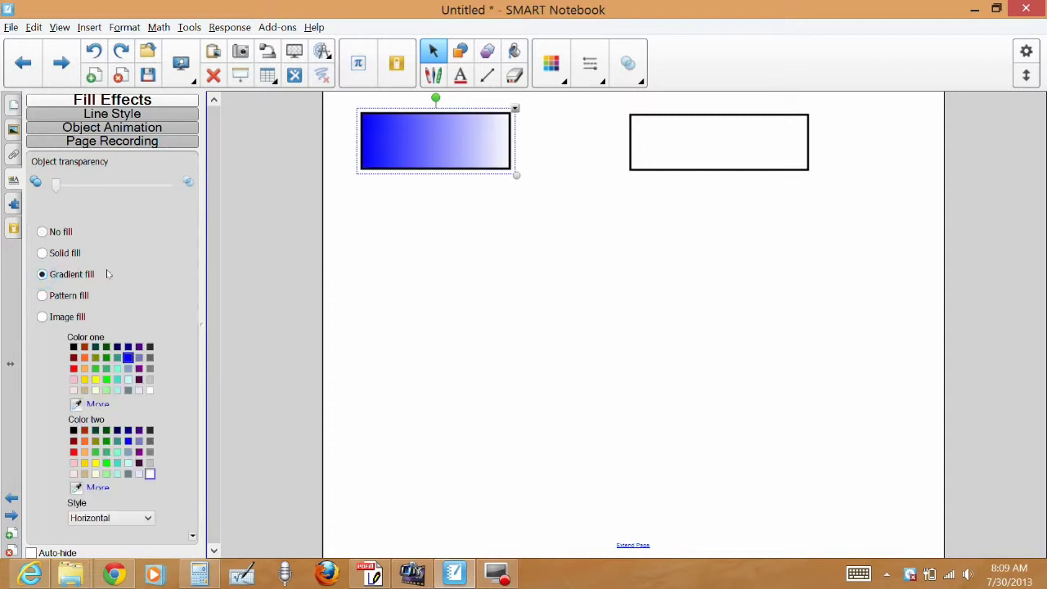
pyautogui.click(671, 127)
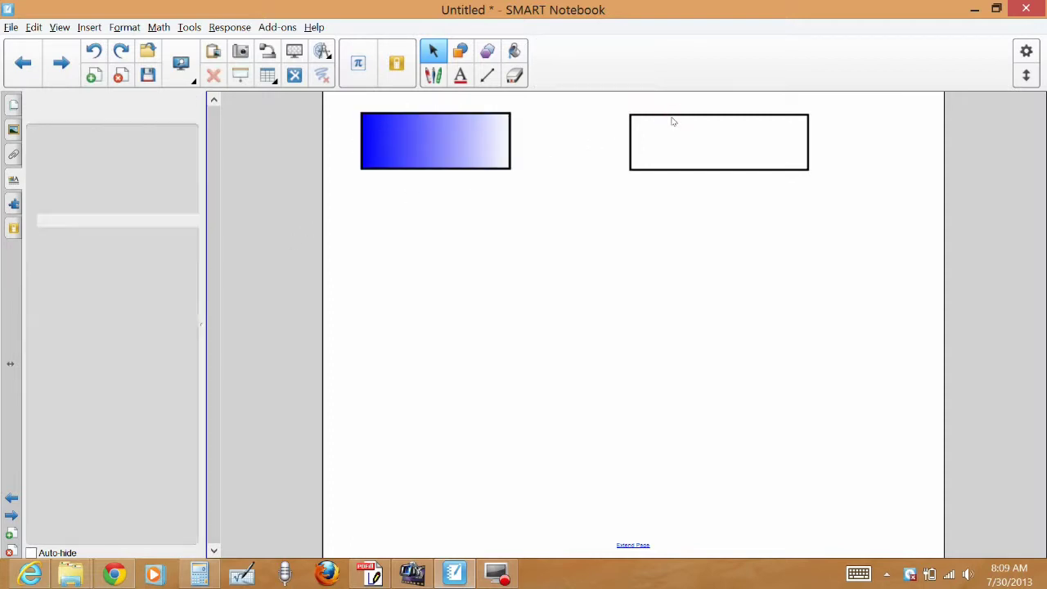
pyautogui.click(654, 114)
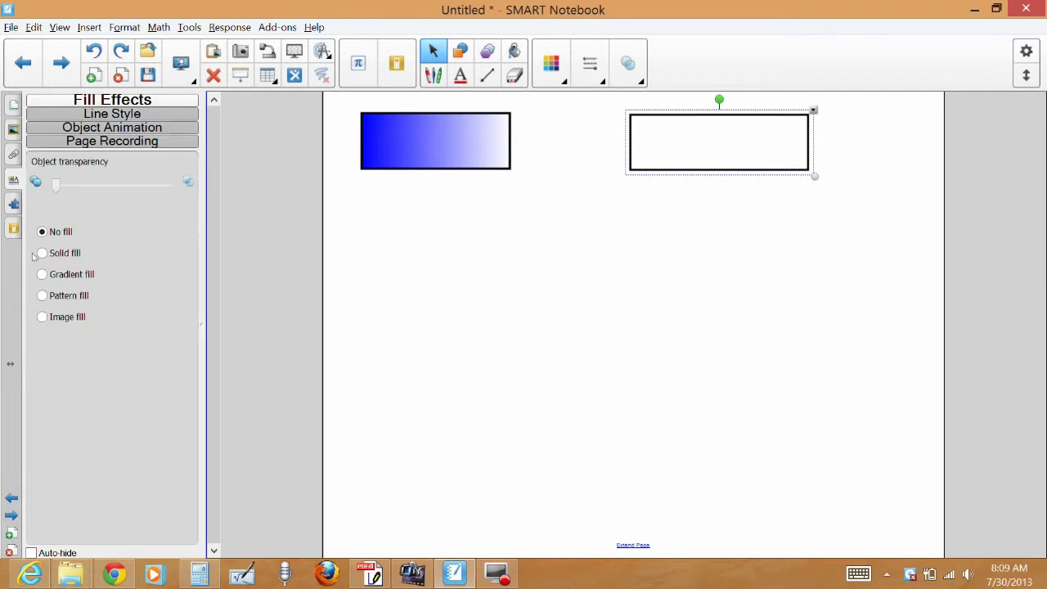
pyautogui.click(43, 275)
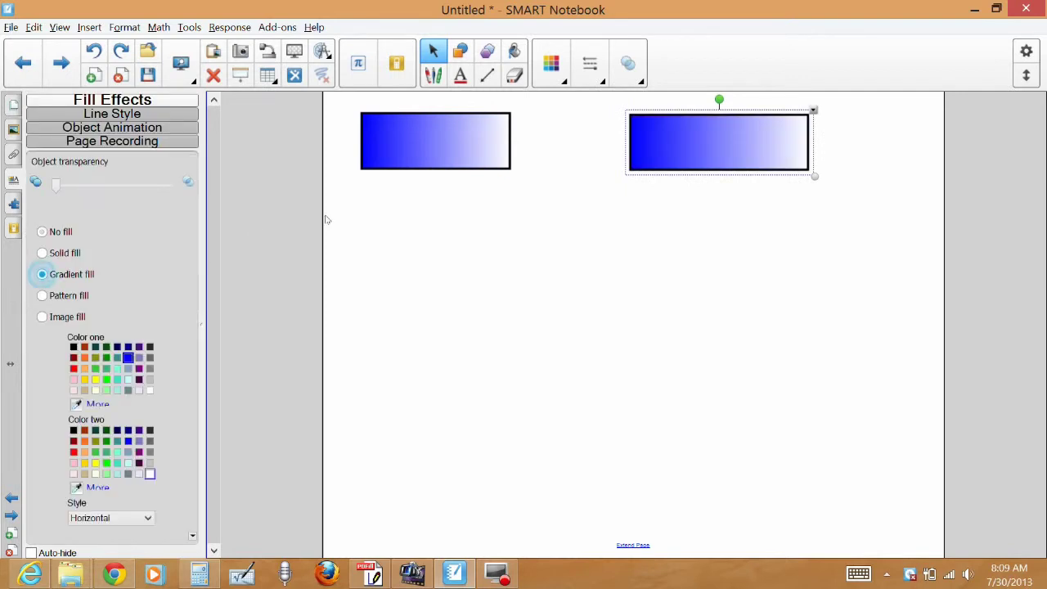
# Add the text labels "Prime" and "Non-Prime" and place them on the first and second gradient rectangles respectively.
pyautogui.click(379, 226)
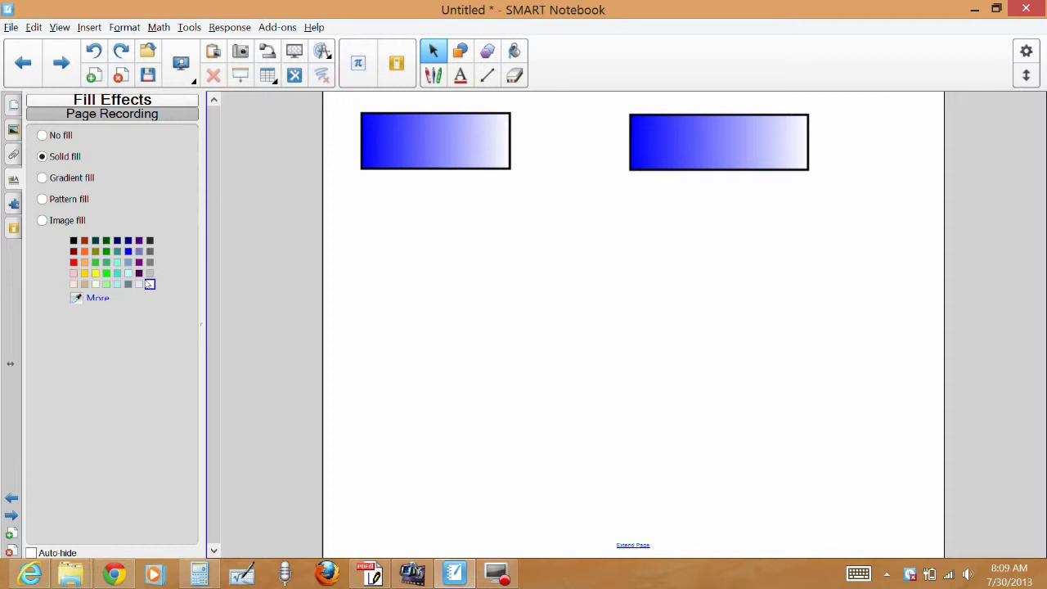
pyautogui.write('Prim')
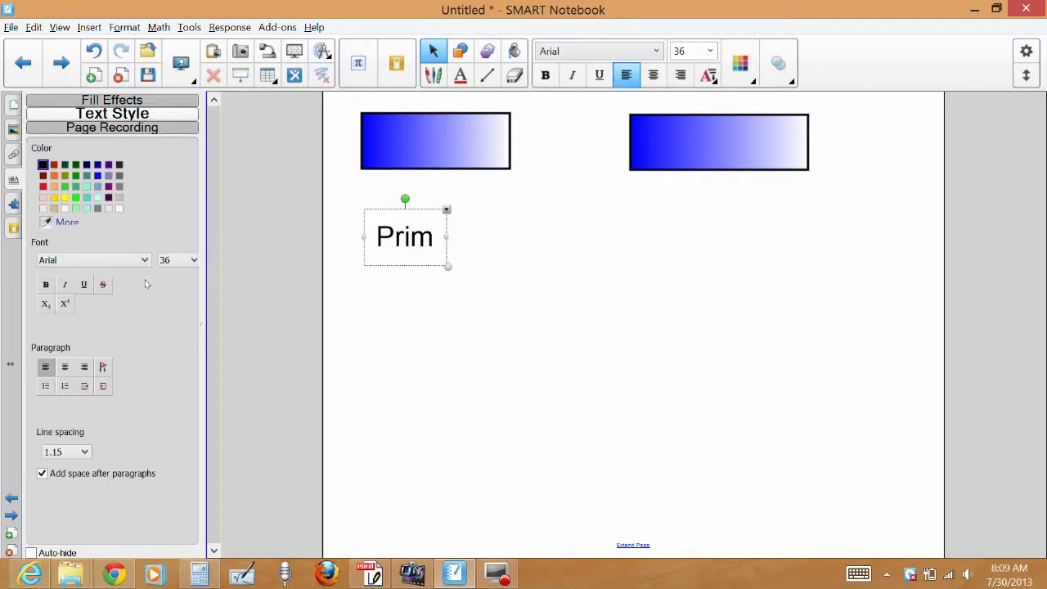
pyautogui.write('e')
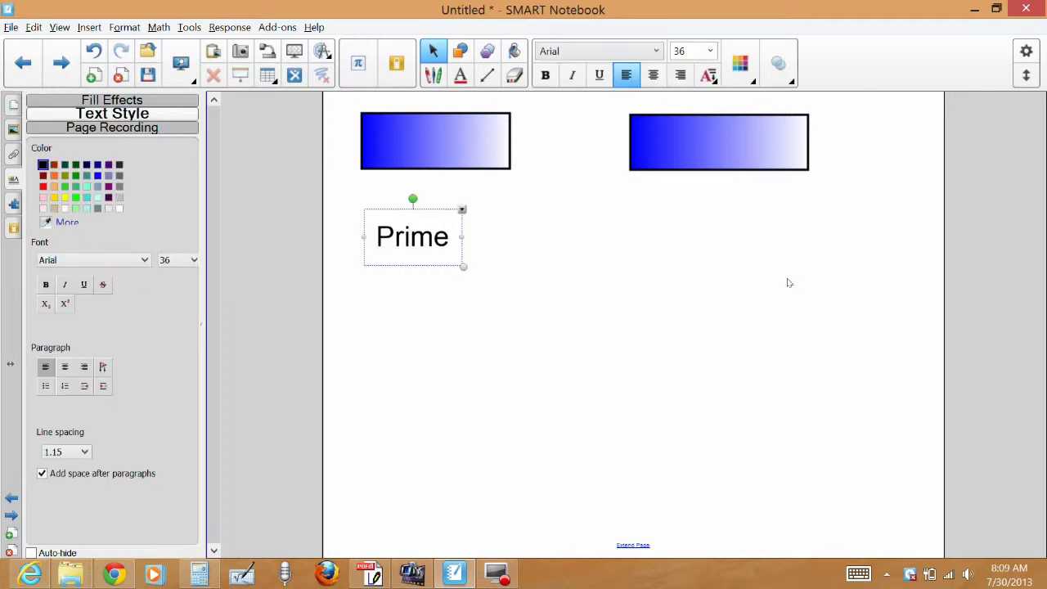
pyautogui.click(784, 282)
pyautogui.write('Non')
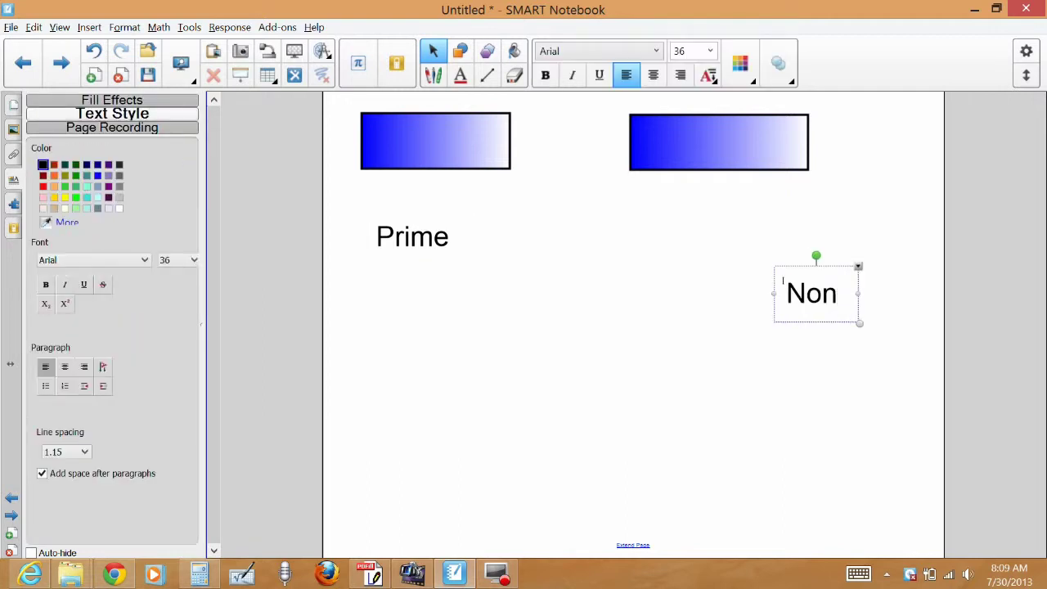
pyautogui.write('-Prime')
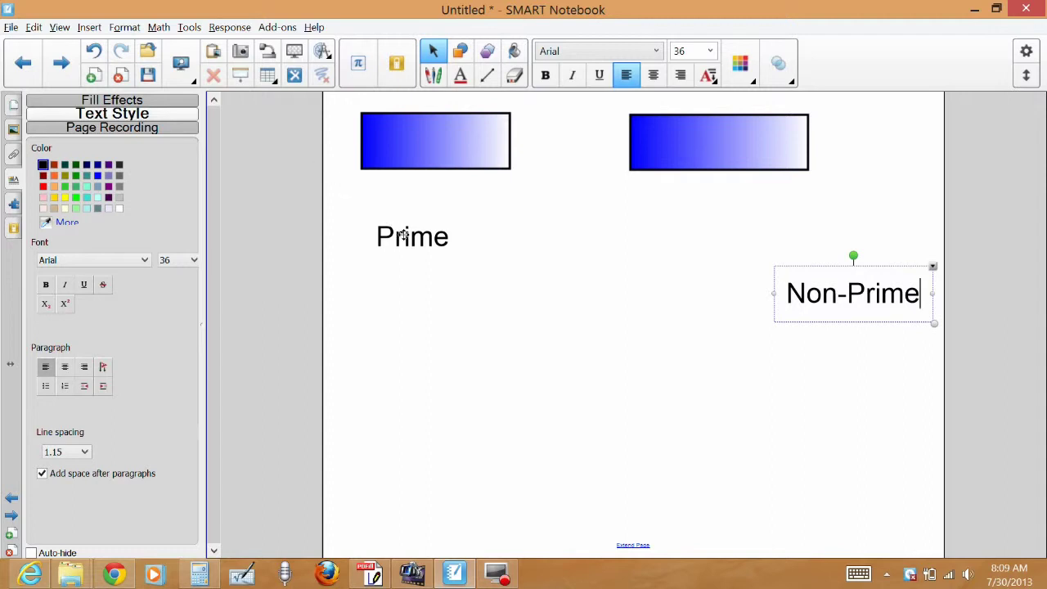
pyautogui.moveTo(404, 236); pyautogui.dragTo(427, 130)
pyautogui.moveTo(839, 291); pyautogui.dragTo(702, 149)
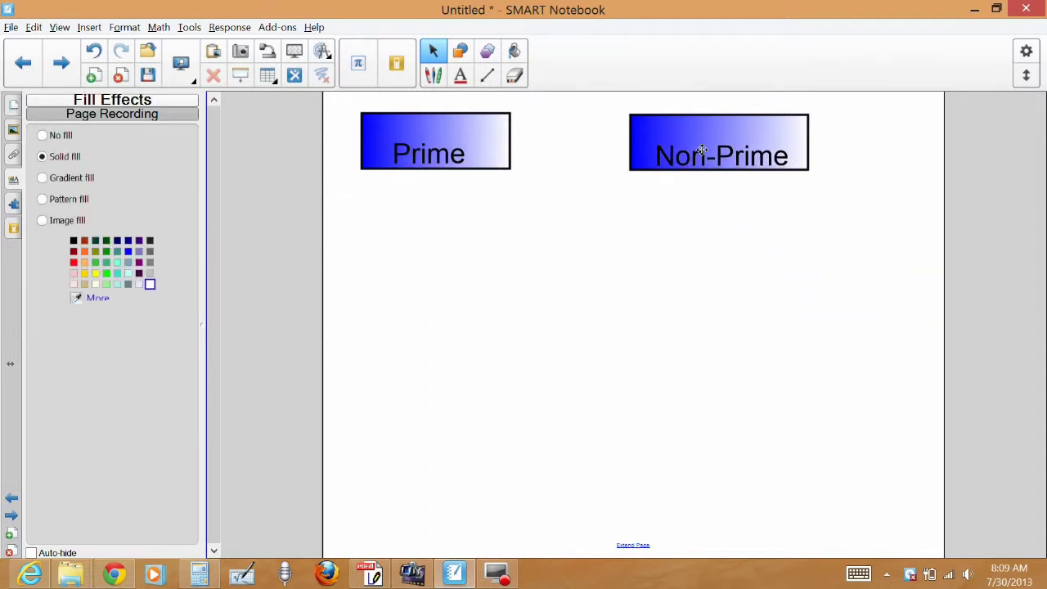
# Group each label with its rectangle and shift the Non-Prime group slightly upward.
pyautogui.click(338, 96)
pyautogui.click(336, 99)
pyautogui.moveTo(374, 135); pyautogui.dragTo(523, 194)
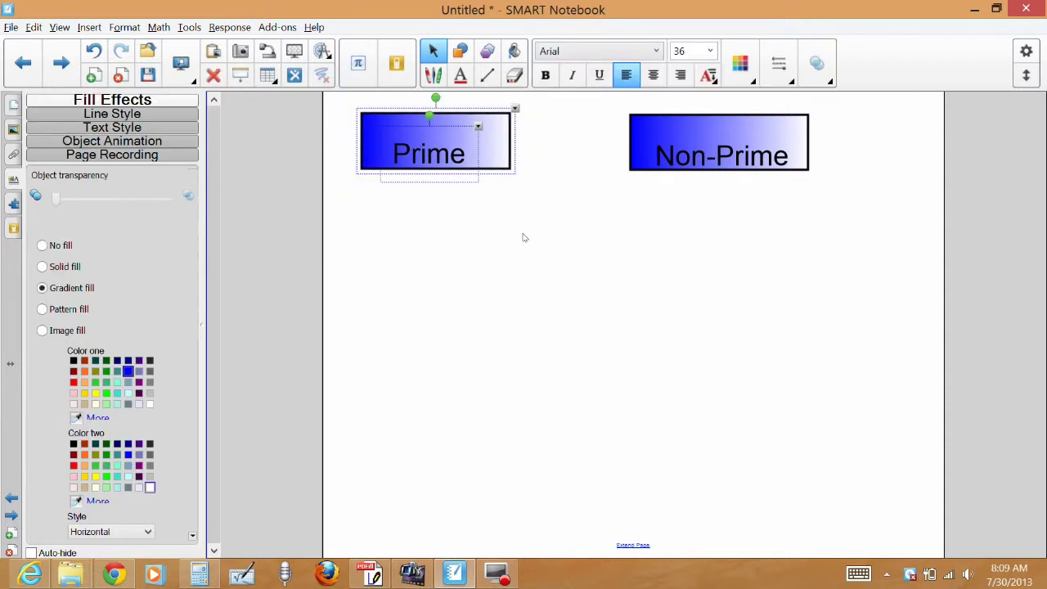
pyautogui.hotkey('ctrl', 'g')
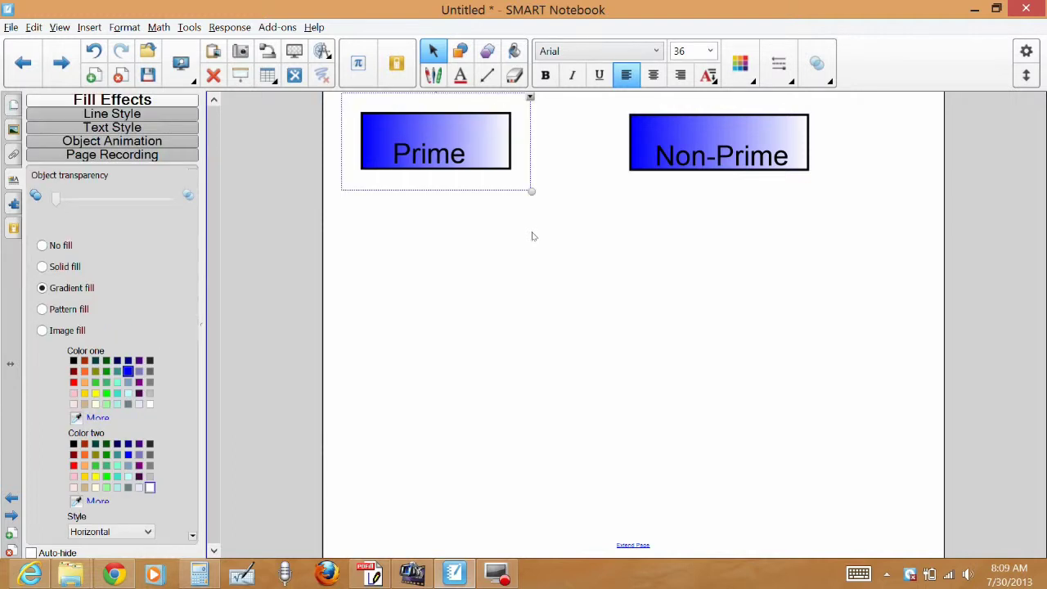
pyautogui.moveTo(870, 221); pyautogui.dragTo(596, 105)
pyautogui.hotkey('ctrl', 'g')
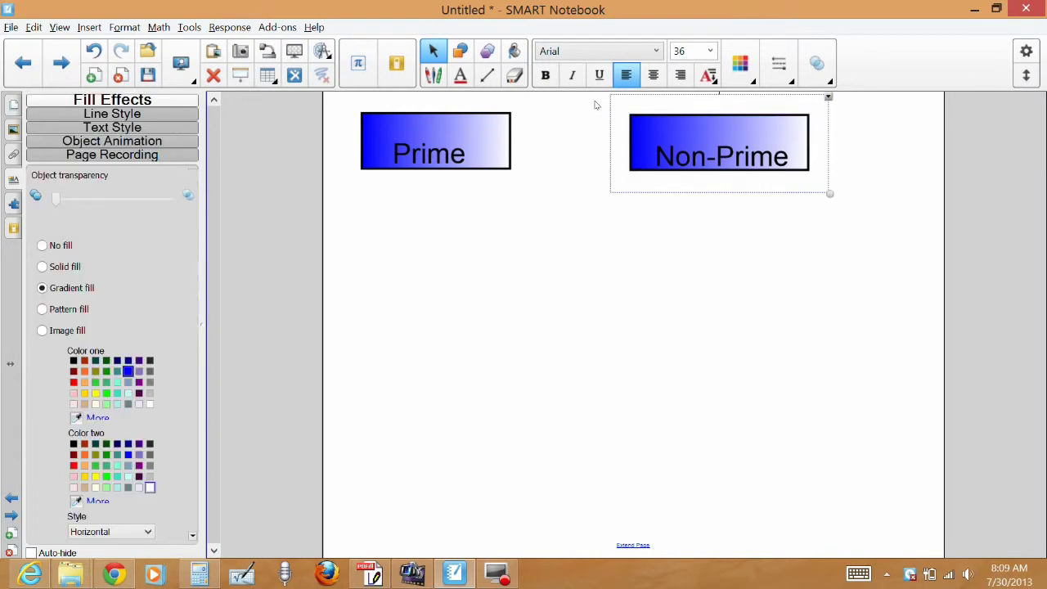
pyautogui.moveTo(683, 140); pyautogui.dragTo(663, 132)
# Add the numbers 1 through 20 as separate text objects scattered over the lower part of the page.
pyautogui.click(444, 312)
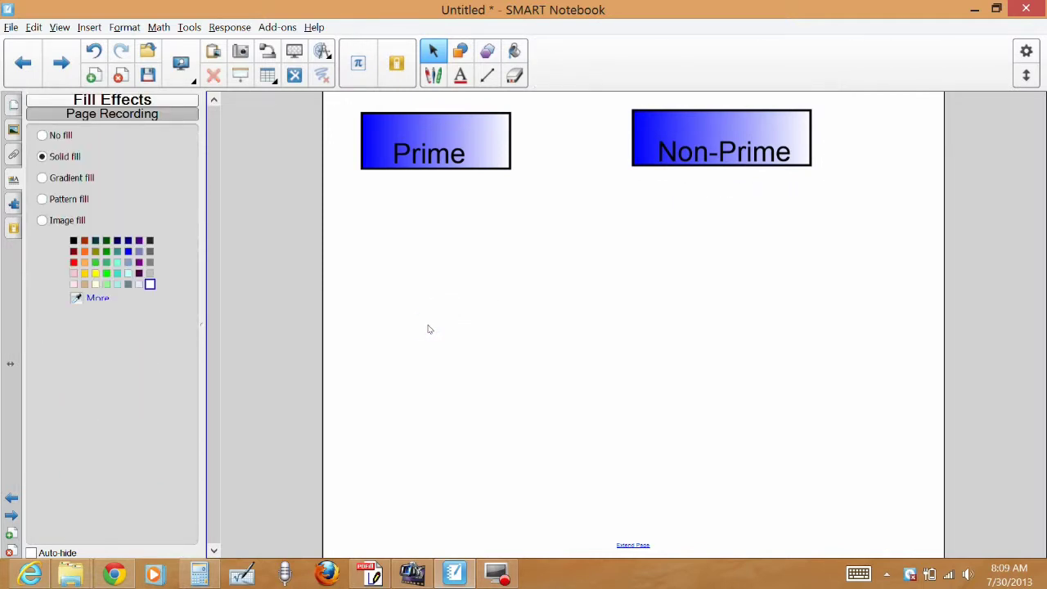
pyautogui.write('1')
pyautogui.click(537, 341)
pyautogui.write('23')
pyautogui.click(718, 383)
pyautogui.write('4')
pyautogui.click(511, 439)
pyautogui.write('5')
pyautogui.click(411, 434)
pyautogui.write('6')
pyautogui.click(514, 298)
pyautogui.write('8')
pyautogui.click(372, 325)
pyautogui.write('7')
pyautogui.click(628, 292)
pyautogui.write('910')
pyautogui.click(806, 399)
pyautogui.write('1112')
pyautogui.click(609, 450)
pyautogui.write('13')
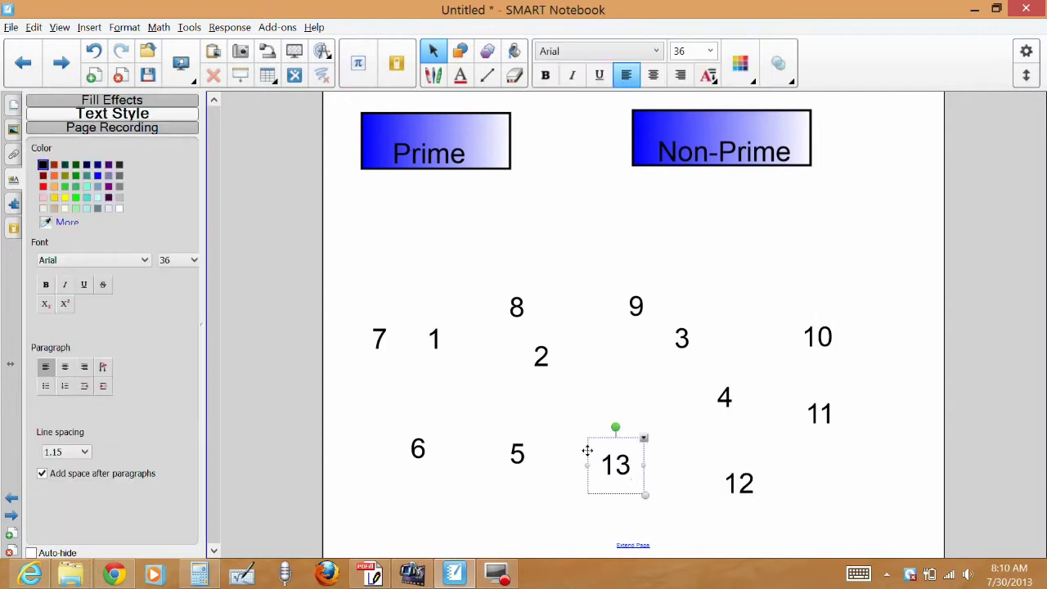
pyautogui.click(558, 446)
pyautogui.write('14')
pyautogui.click(541, 413)
pyautogui.write('15')
pyautogui.click(632, 358)
pyautogui.click(390, 406)
pyautogui.write('18')
pyautogui.click(381, 472)
pyautogui.write('19')
pyautogui.click(491, 495)
pyautogui.write('20')
pyautogui.click(512, 228)
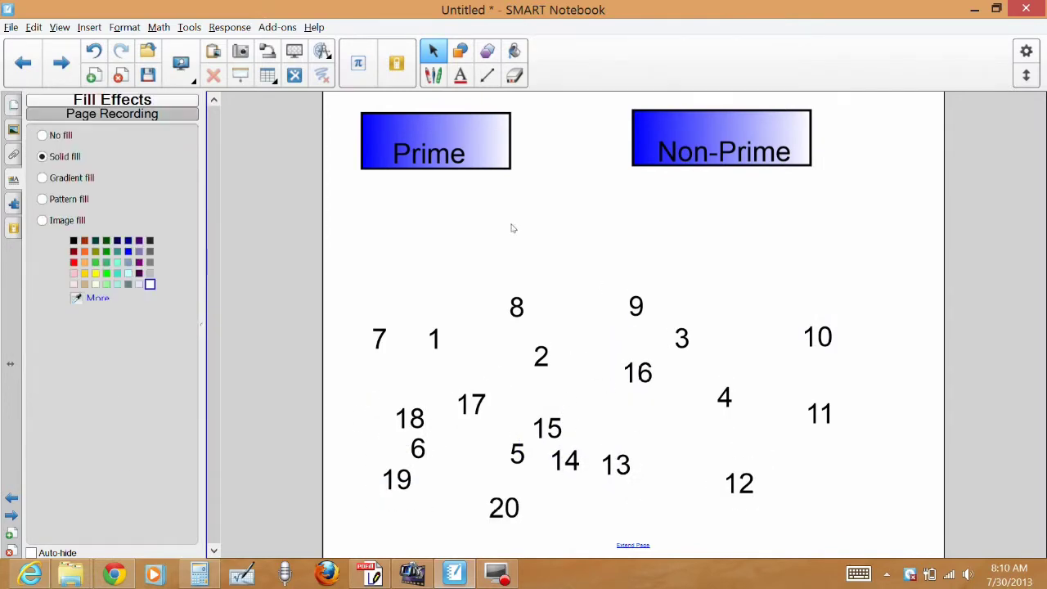
# Open the Prime group for editing as an activity object in Activity Builder.
pyautogui.click(13, 204)
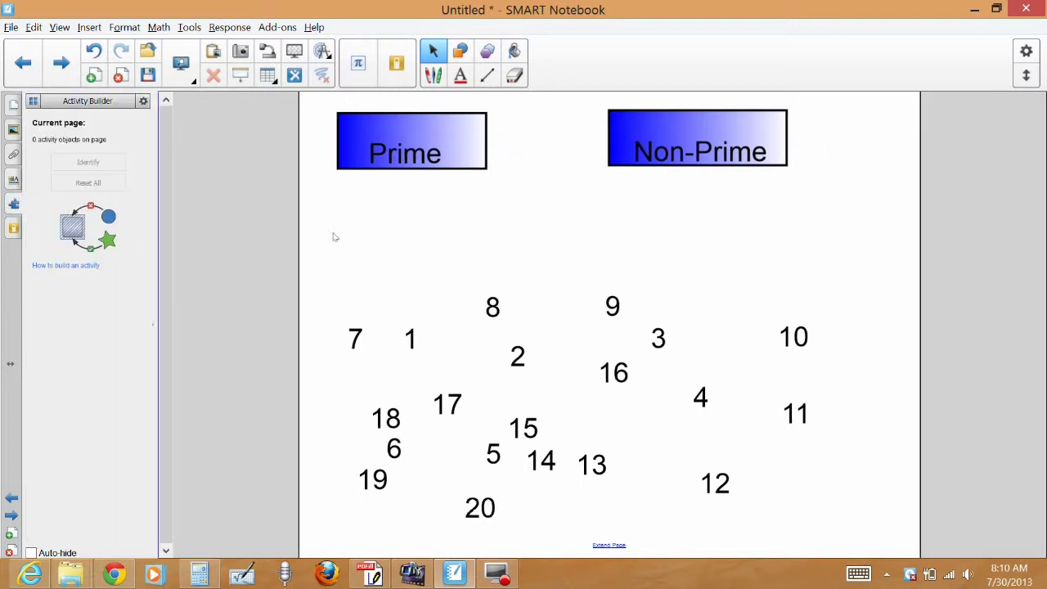
pyautogui.click(404, 127)
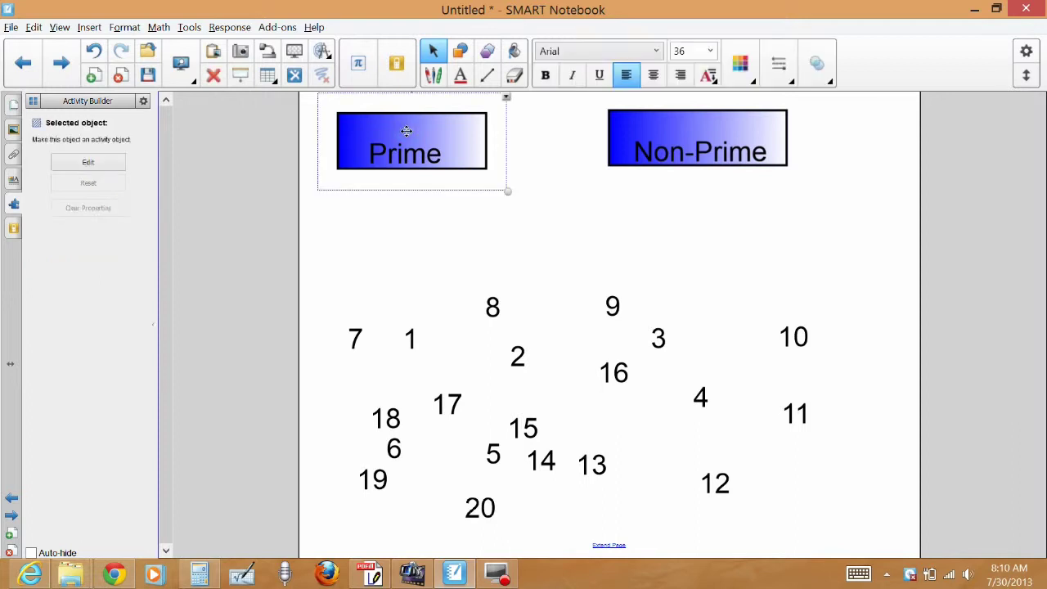
pyautogui.click(92, 166)
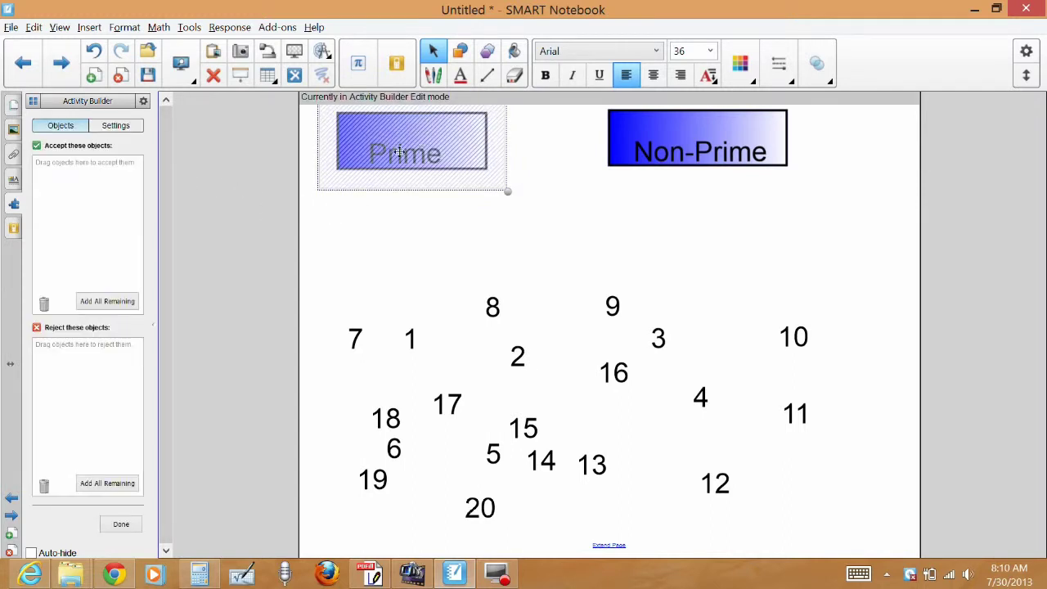
# Assign the numbers 7, 1, 2, 3, 11, 5, 13, 19 and 17 as accepted objects of the Prime box.
pyautogui.moveTo(353, 335); pyautogui.dragTo(96, 200)
pyautogui.moveTo(410, 323); pyautogui.dragTo(86, 188)
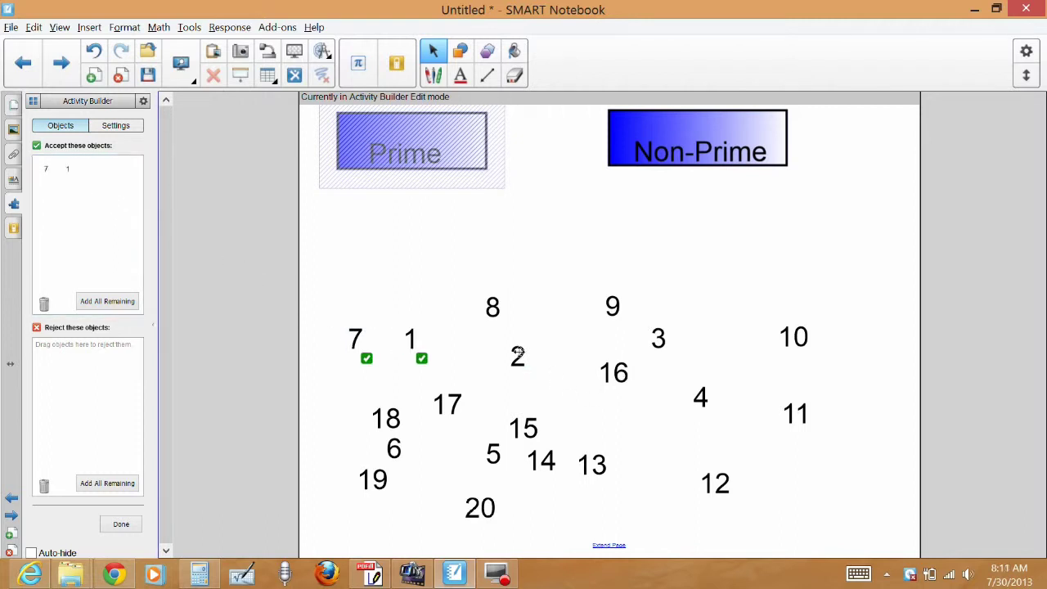
pyautogui.moveTo(517, 353); pyautogui.dragTo(141, 187)
pyautogui.moveTo(658, 337); pyautogui.dragTo(123, 193)
pyautogui.moveTo(493, 453); pyautogui.dragTo(68, 193)
pyautogui.moveTo(591, 464); pyautogui.dragTo(90, 193)
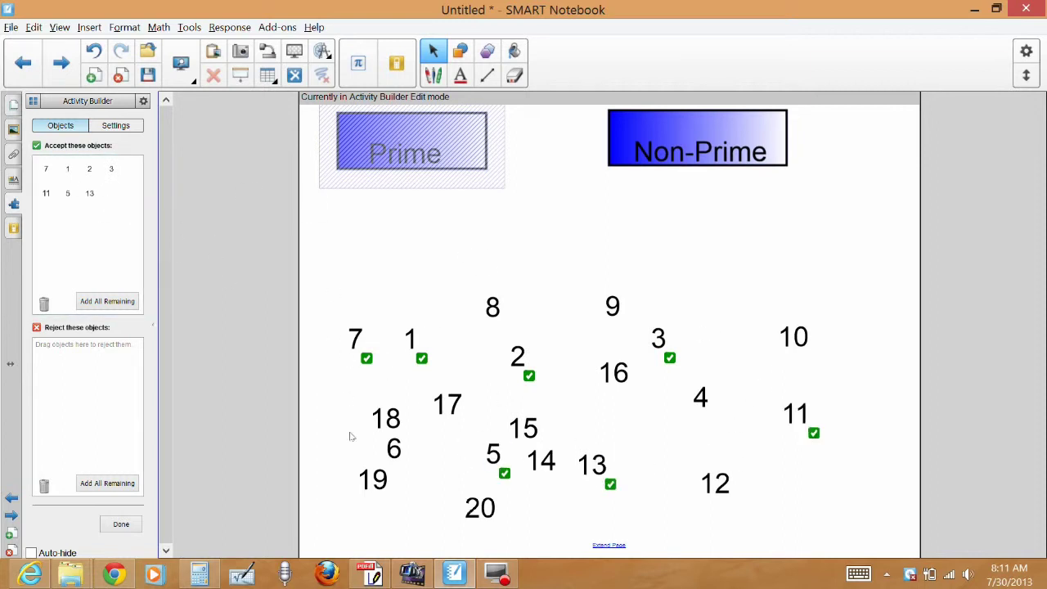
pyautogui.click(373, 478)
pyautogui.click(447, 403)
# Assign all remaining objects as rejected by the Prime box, except the Non-Prime box, and finish editing.
pyautogui.click(113, 483)
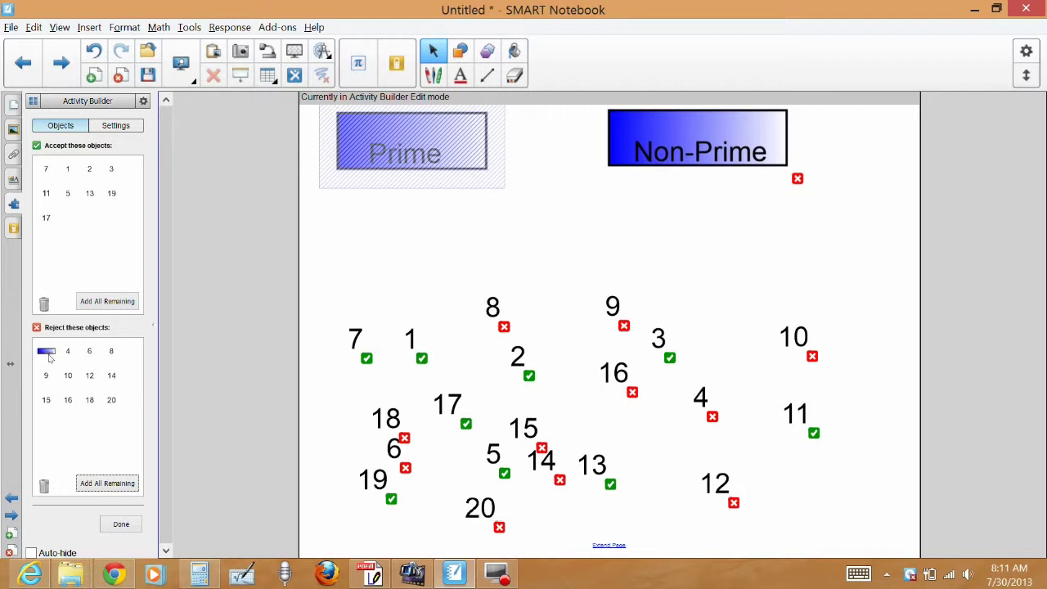
pyautogui.moveTo(48, 357); pyautogui.dragTo(43, 486)
pyautogui.hotkey('ctrl', 'z')
pyautogui.click(121, 523)
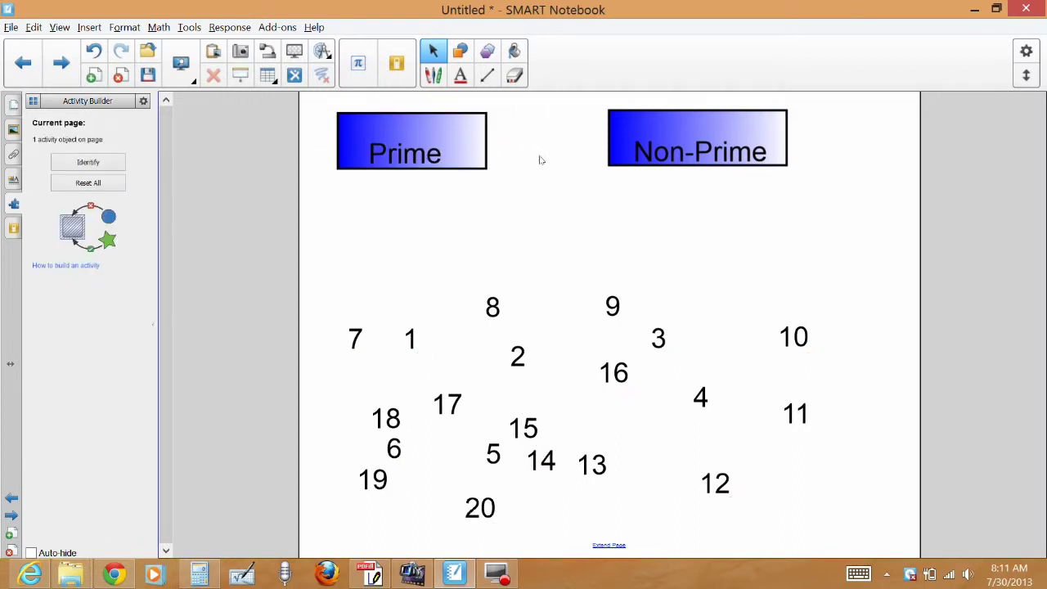
# Open the Non-Prime box for activity editing and accept the numbers 8, 18, 6, 20, 14, 16, 12, 4, 10, 9 and 15.
pyautogui.click(652, 143)
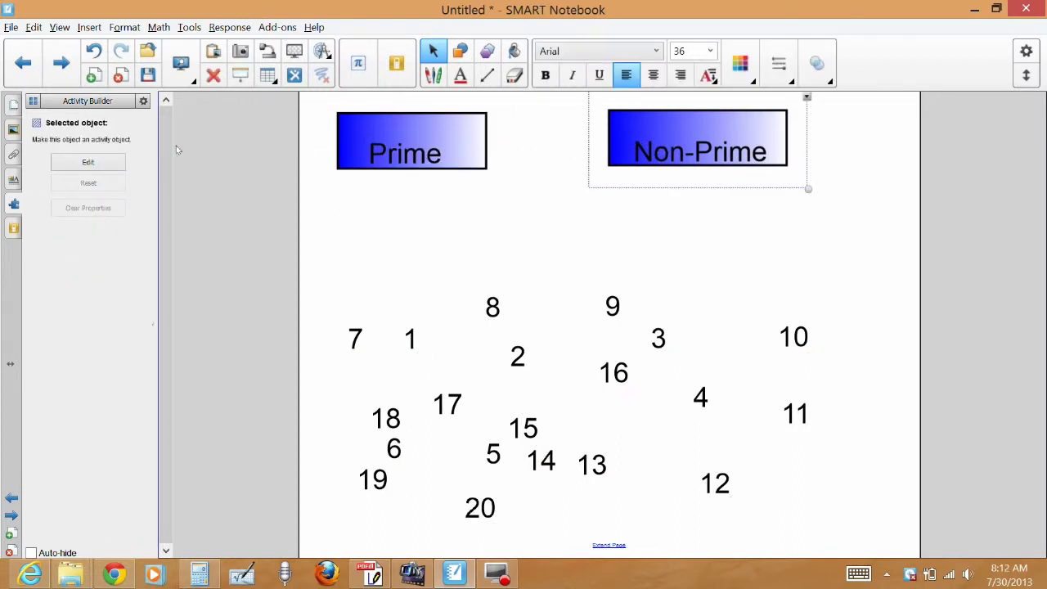
pyautogui.click(87, 170)
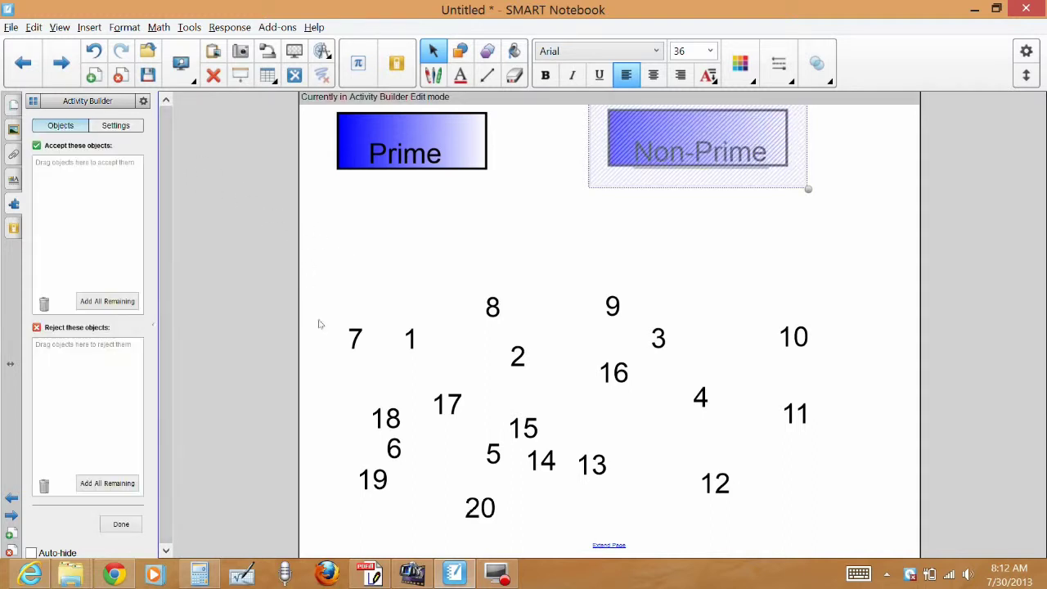
pyautogui.moveTo(495, 308)
pyautogui.mouseDown()
pyautogui.moveTo(197, 274)
pyautogui.moveTo(90, 199)
pyautogui.mouseUp()
pyautogui.moveTo(386, 418); pyautogui.dragTo(82, 192)
pyautogui.moveTo(389, 449); pyautogui.dragTo(90, 192)
pyautogui.moveTo(479, 507); pyautogui.dragTo(101, 215)
pyautogui.moveTo(539, 461); pyautogui.dragTo(100, 218)
pyautogui.moveTo(614, 372); pyautogui.dragTo(90, 216)
pyautogui.moveTo(715, 483); pyautogui.dragTo(90, 196)
pyautogui.moveTo(700, 397); pyautogui.dragTo(111, 196)
pyautogui.moveTo(793, 336); pyautogui.dragTo(93, 221)
pyautogui.moveTo(612, 306); pyautogui.dragTo(90, 221)
pyautogui.moveTo(549, 439); pyautogui.dragTo(101, 223)
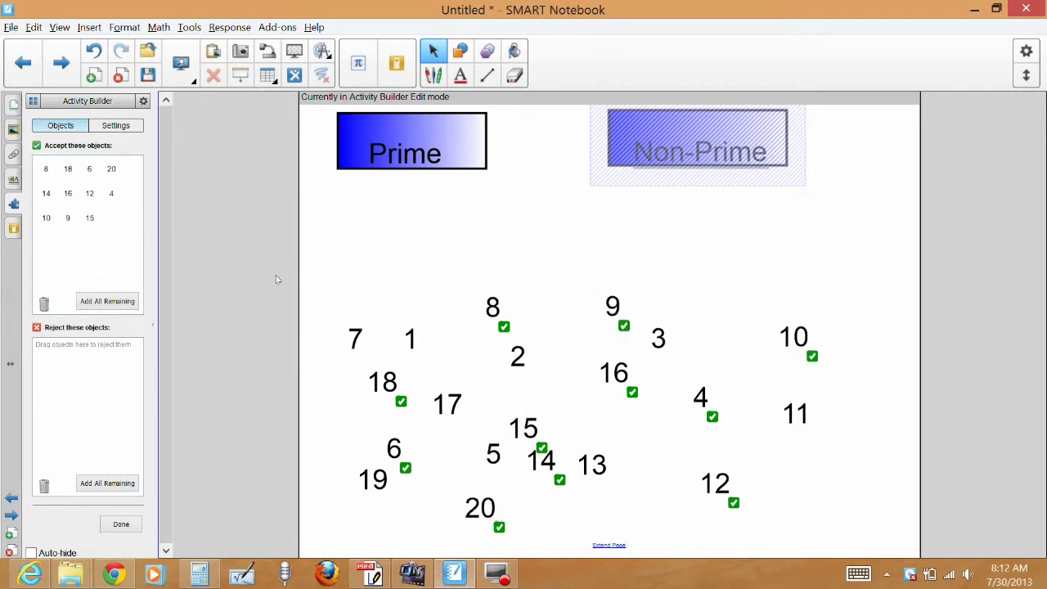
# Assign all remaining objects as rejected by the Non-Prime box, except the Prime box, and finish editing.
pyautogui.click(105, 486)
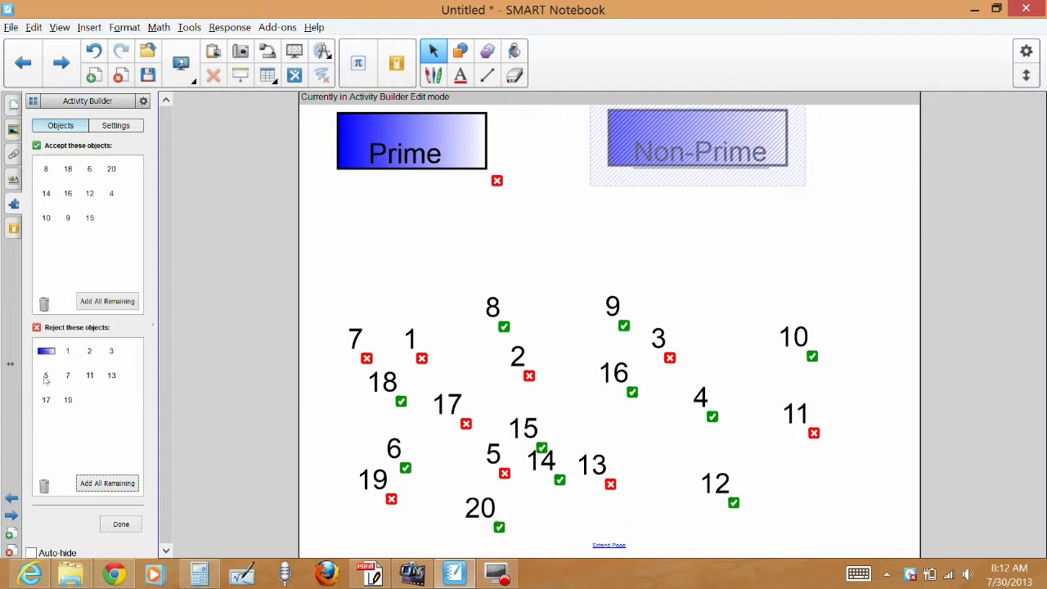
pyautogui.moveTo(46, 354); pyautogui.dragTo(44, 488)
pyautogui.click(121, 523)
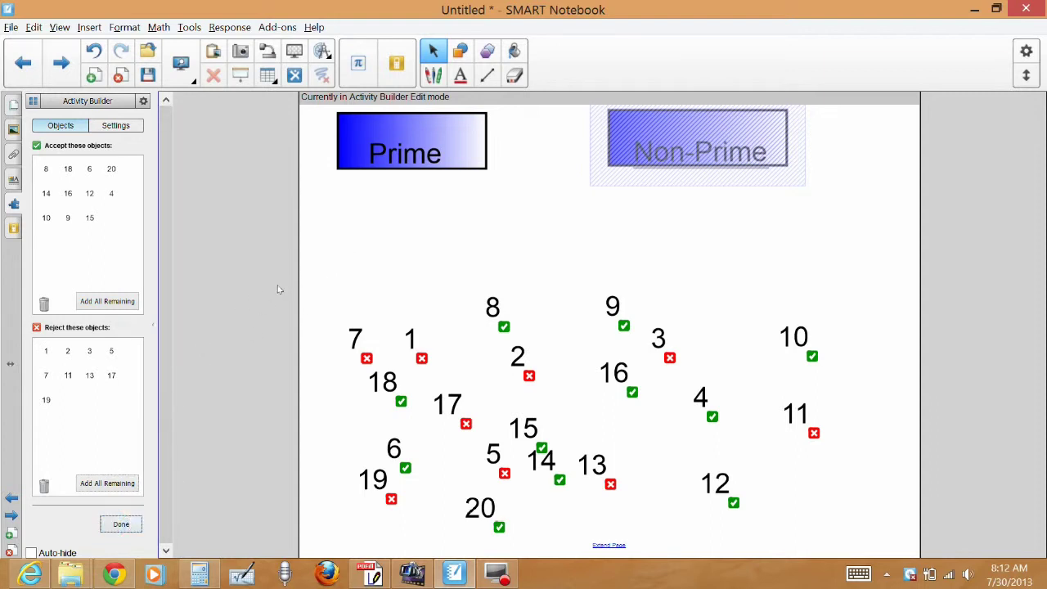
# Set the Prime box's animation for accepted objects to Spin and keep Bounce Back for rejected objects.
pyautogui.click(409, 147)
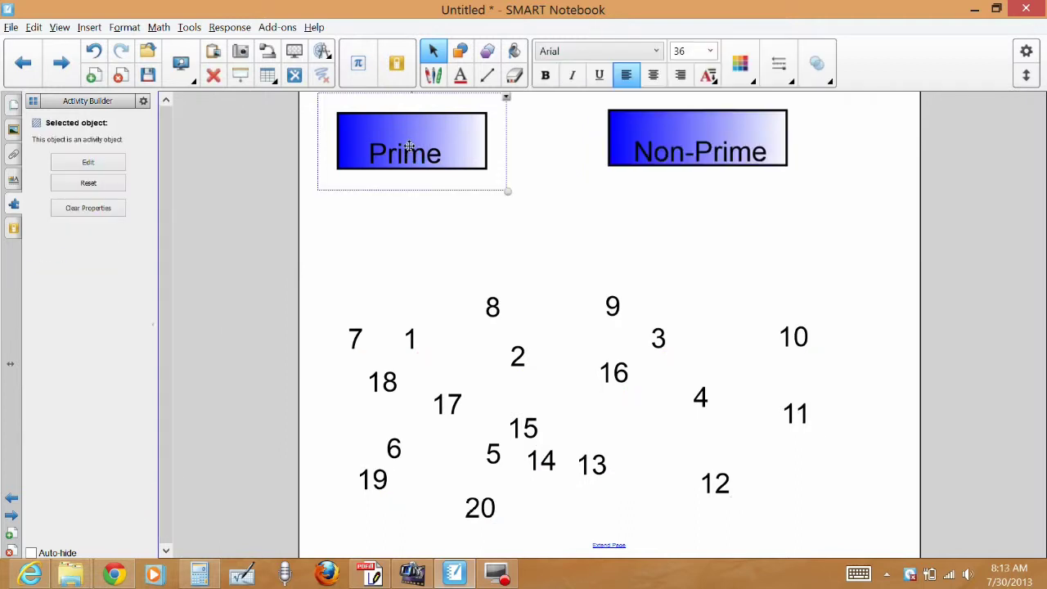
pyautogui.click(94, 164)
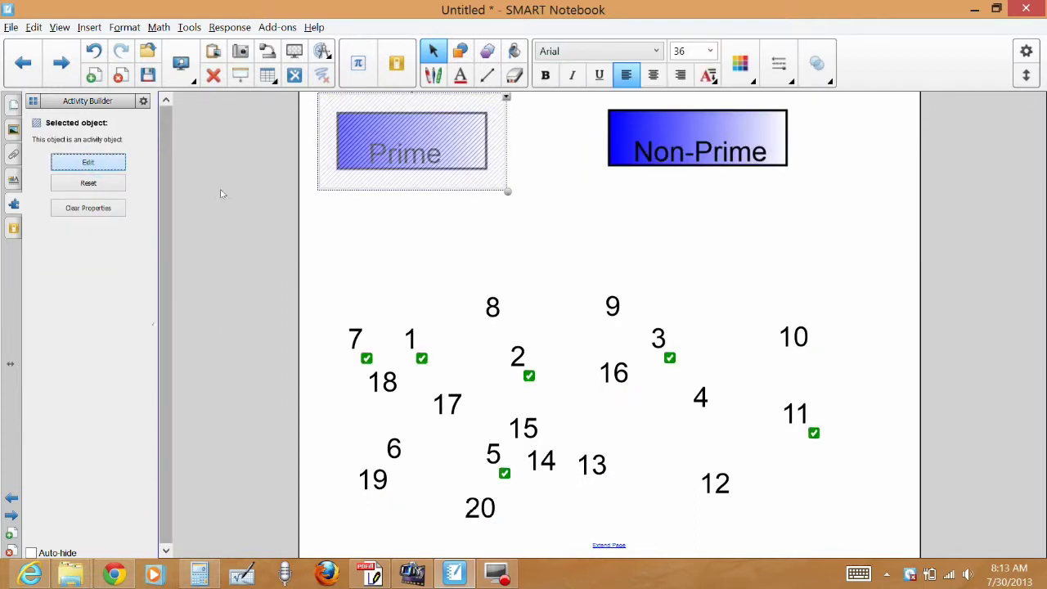
pyautogui.click(114, 126)
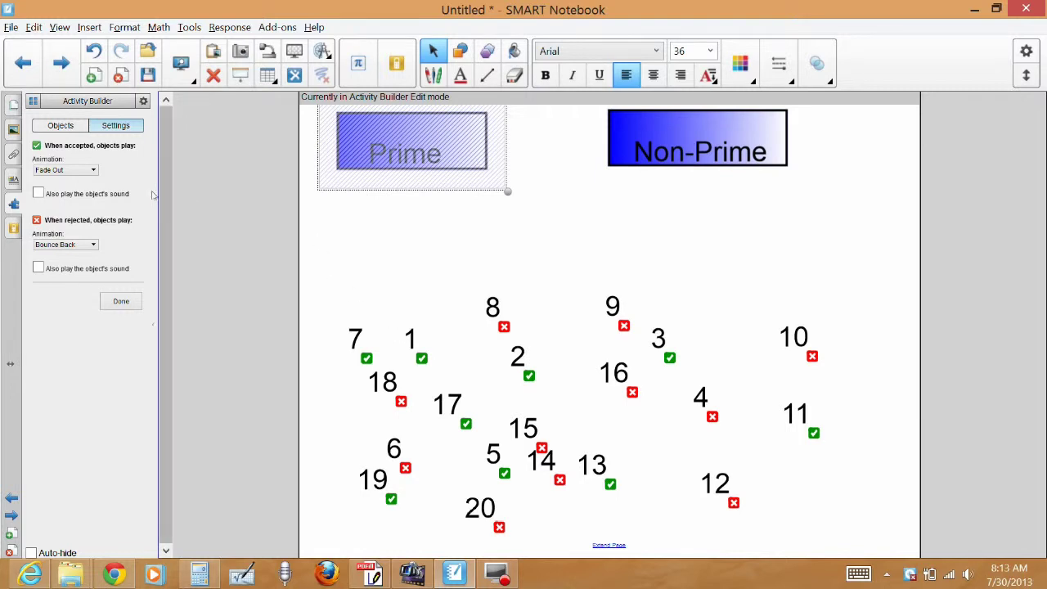
pyautogui.click(93, 170)
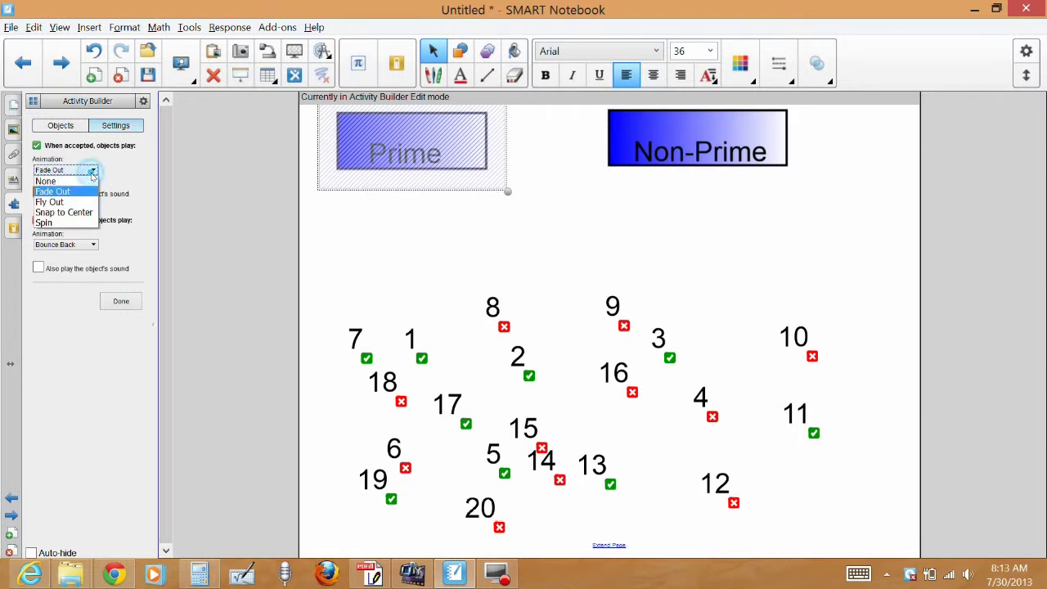
pyautogui.click(62, 223)
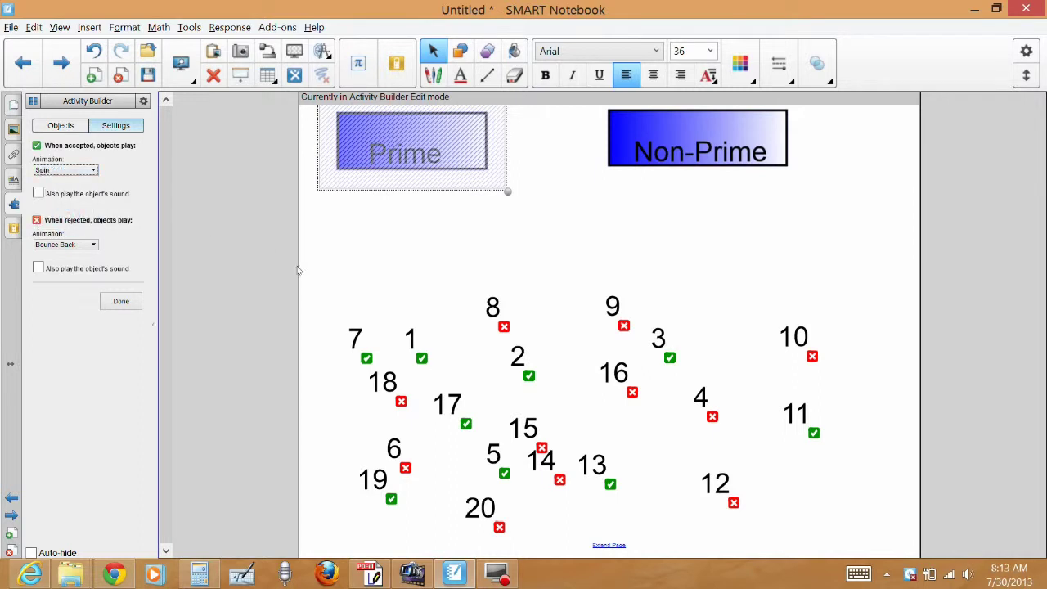
pyautogui.click(75, 245)
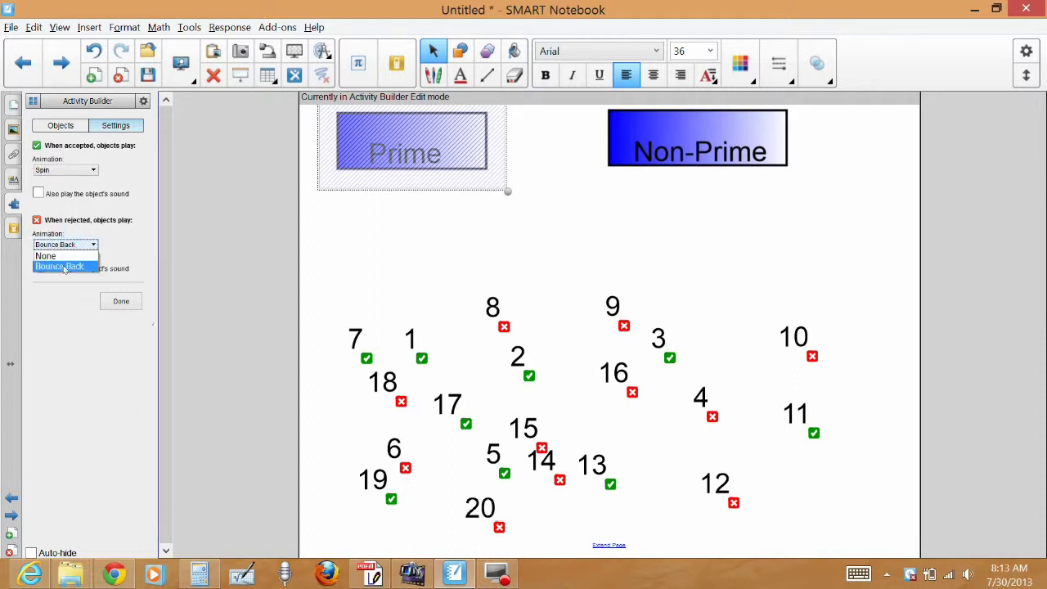
pyautogui.click(243, 243)
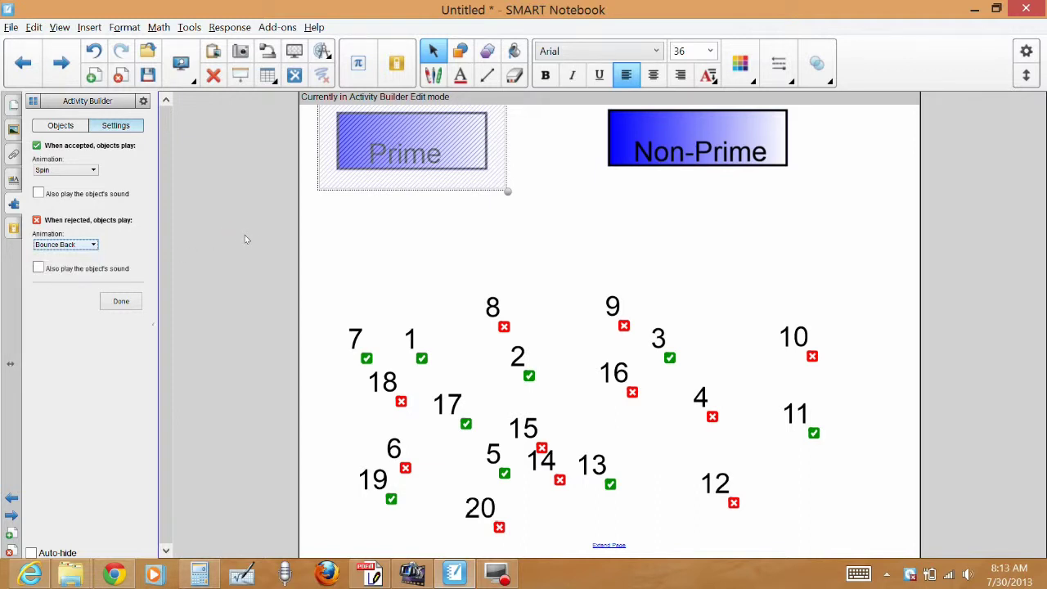
# Try playing the object's sound for accepted and rejected objects of the Prime box, and turn both options off again.
pyautogui.click(39, 195)
pyautogui.click(38, 268)
pyautogui.click(38, 194)
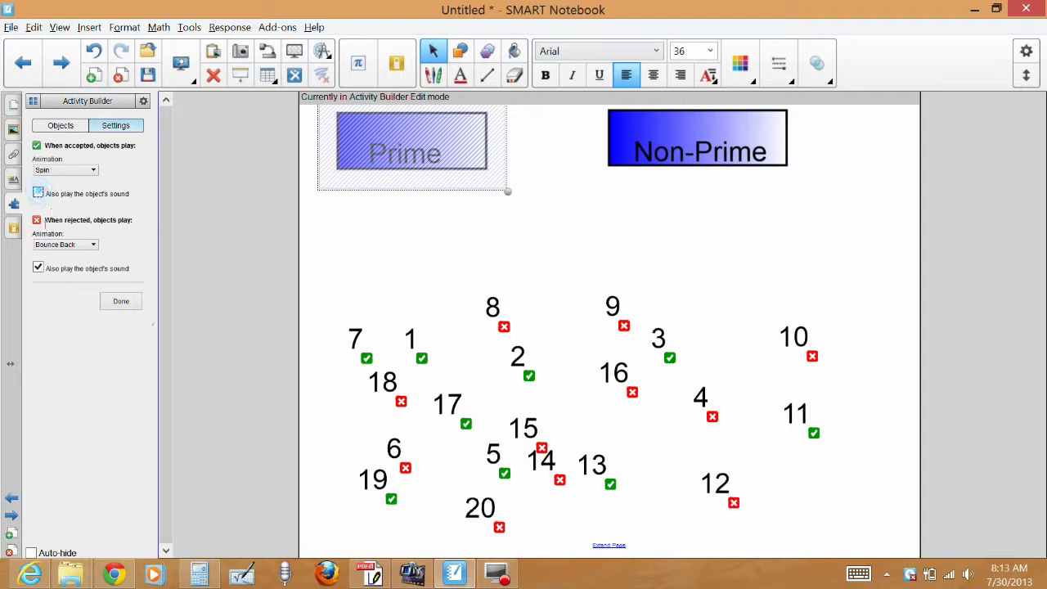
pyautogui.click(39, 268)
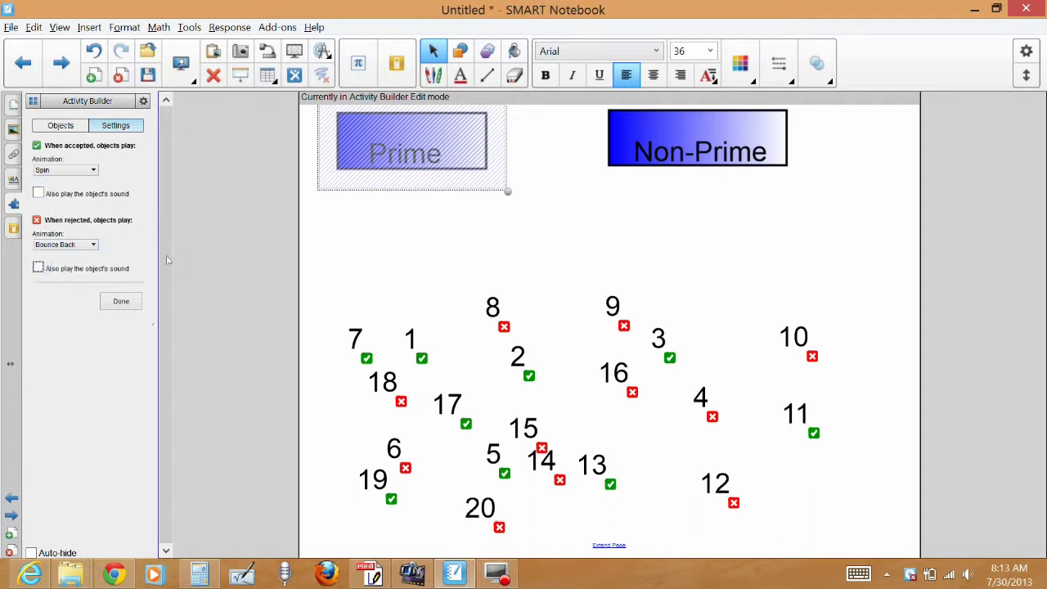
# Finish editing the Prime box's settings and identify the activity objects on the page.
pyautogui.click(367, 246)
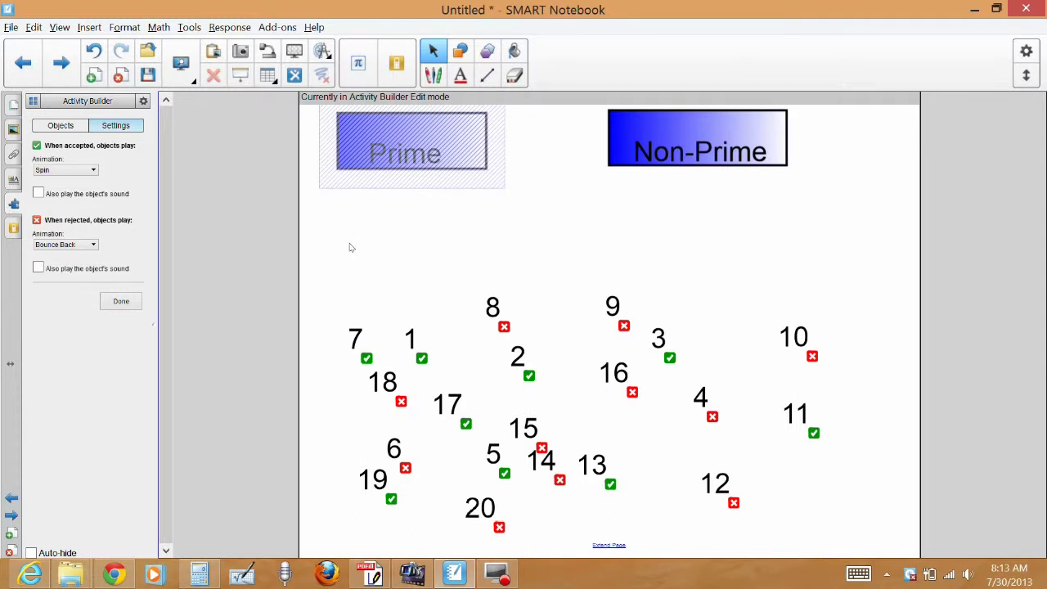
pyautogui.click(133, 300)
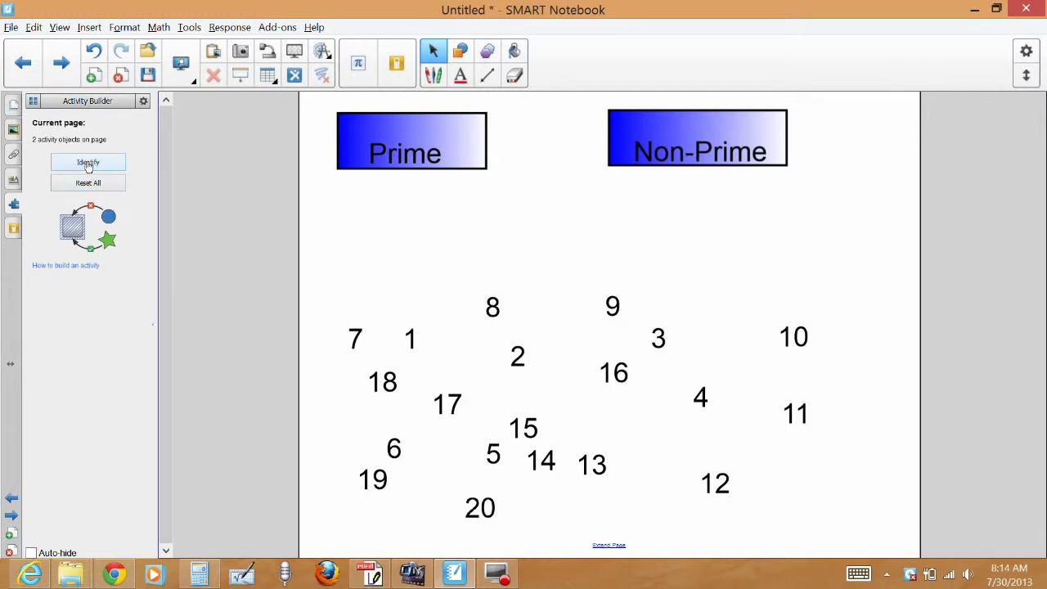
pyautogui.click(87, 164)
# Test the Prime box by moving the numbers 1, 7, 17, 15 and 2 onto it.
pyautogui.click(409, 338)
pyautogui.moveTo(403, 313); pyautogui.dragTo(390, 136)
pyautogui.moveTo(354, 325); pyautogui.dragTo(427, 123)
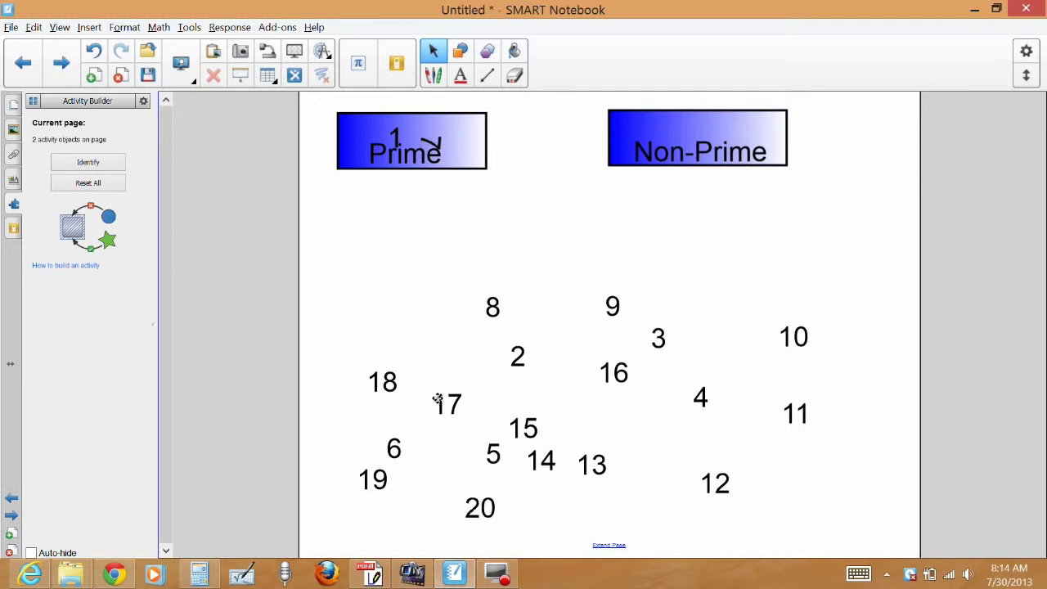
pyautogui.moveTo(446, 401); pyautogui.dragTo(418, 128)
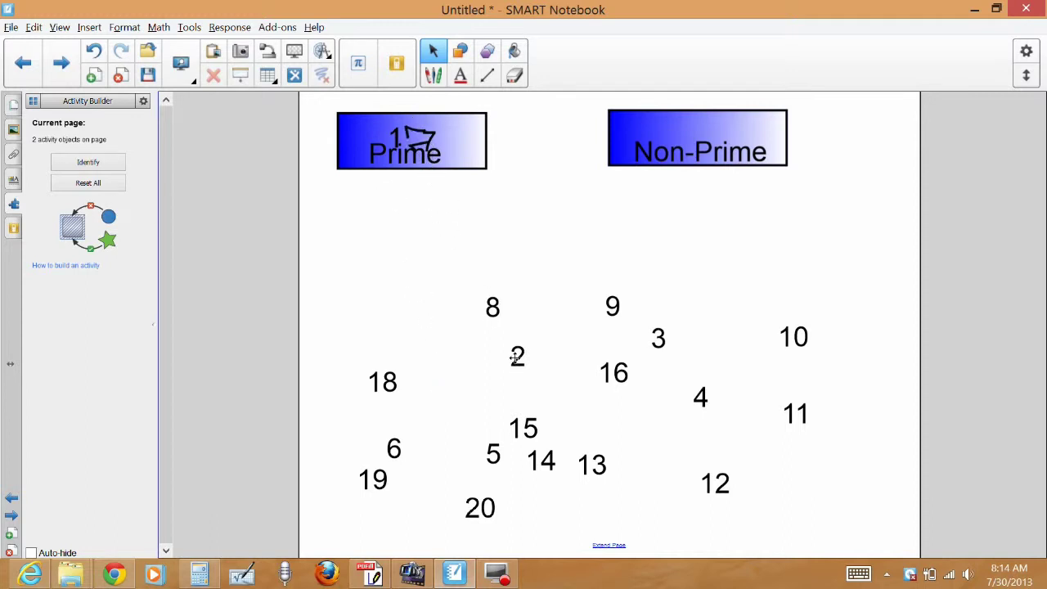
pyautogui.moveTo(523, 419); pyautogui.dragTo(377, 113)
pyautogui.moveTo(509, 422); pyautogui.dragTo(348, 128)
pyautogui.moveTo(509, 348); pyautogui.dragTo(456, 129)
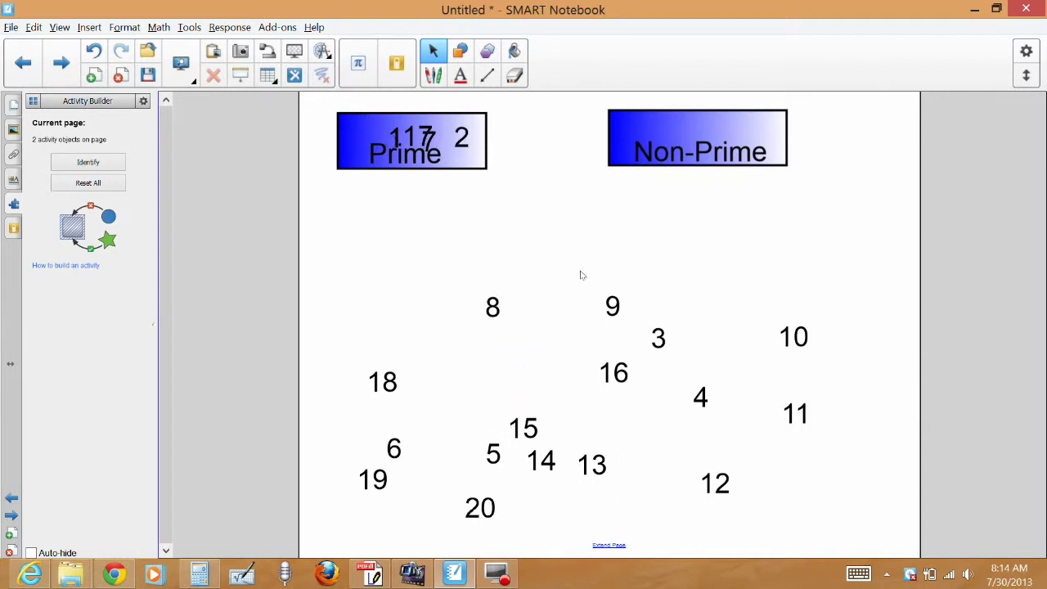
# Test the sorting by moving 9, 18, 3, 10 and 12 onto Non-Prime and 8 onto Prime, and reset all activity objects.
pyautogui.moveTo(606, 296); pyautogui.dragTo(610, 142)
pyautogui.moveTo(495, 307); pyautogui.dragTo(347, 132)
pyautogui.moveTo(387, 375); pyautogui.dragTo(676, 108)
pyautogui.moveTo(658, 336); pyautogui.dragTo(708, 158)
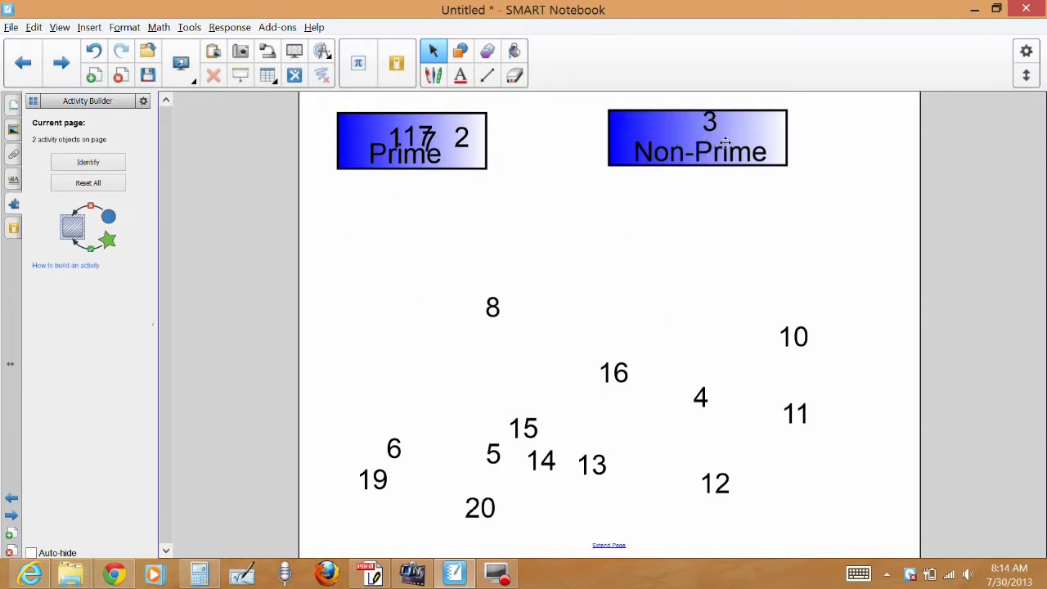
pyautogui.moveTo(790, 335); pyautogui.dragTo(728, 164)
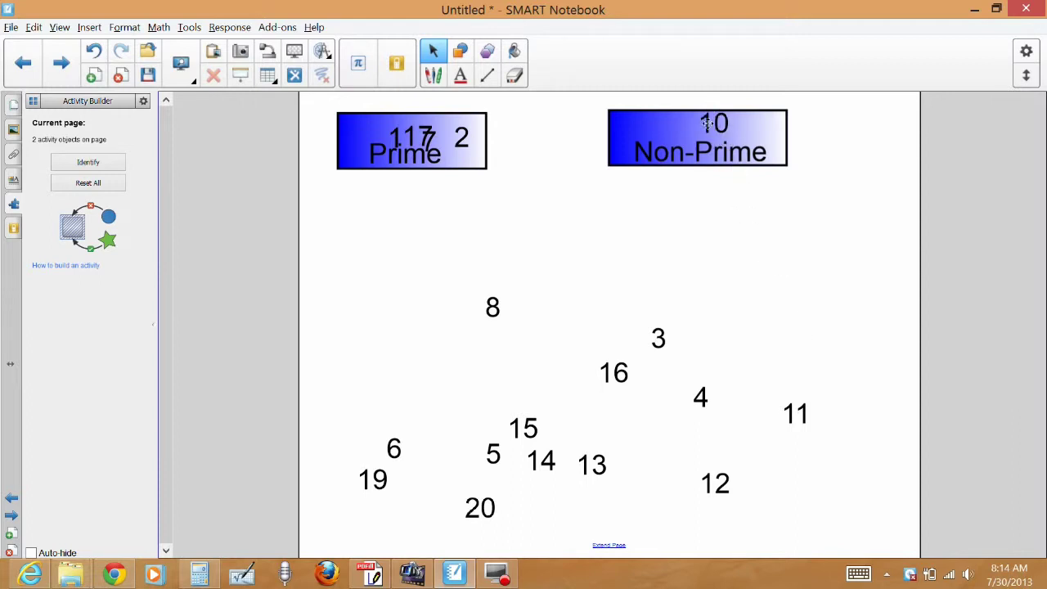
pyautogui.moveTo(702, 468); pyautogui.dragTo(699, 113)
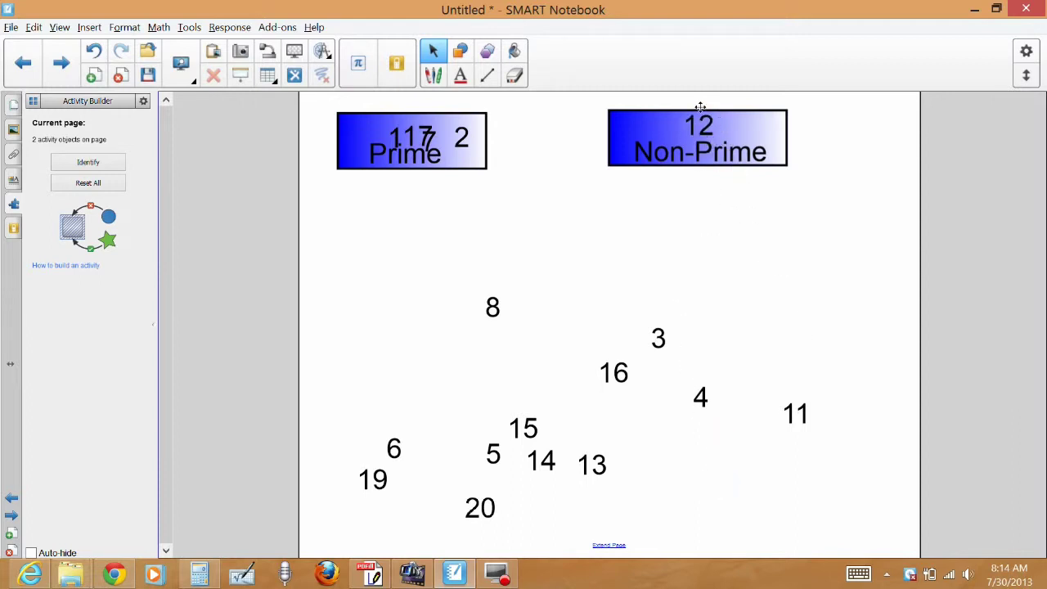
pyautogui.click(87, 185)
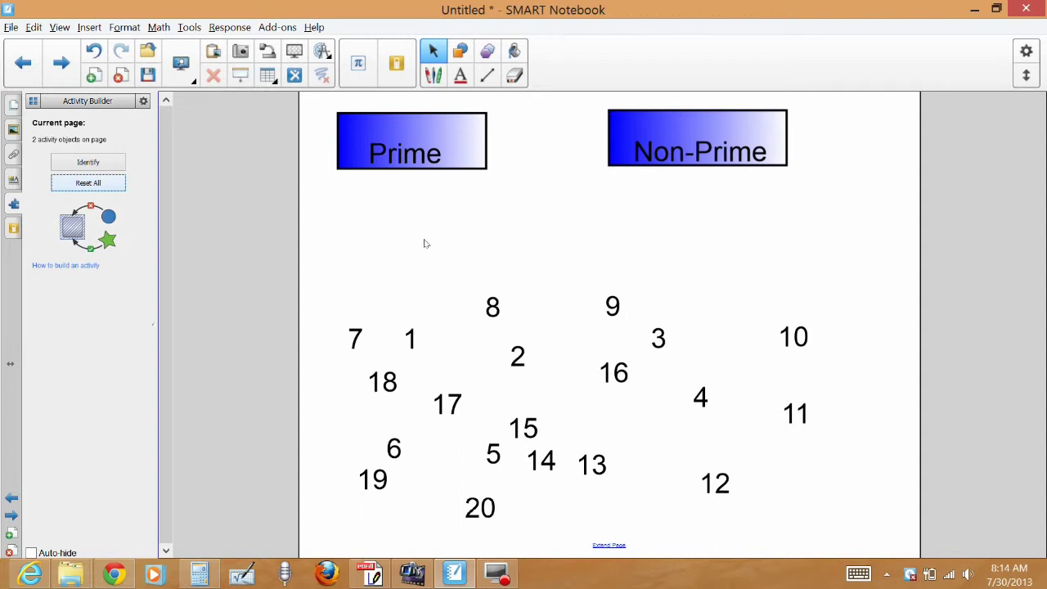